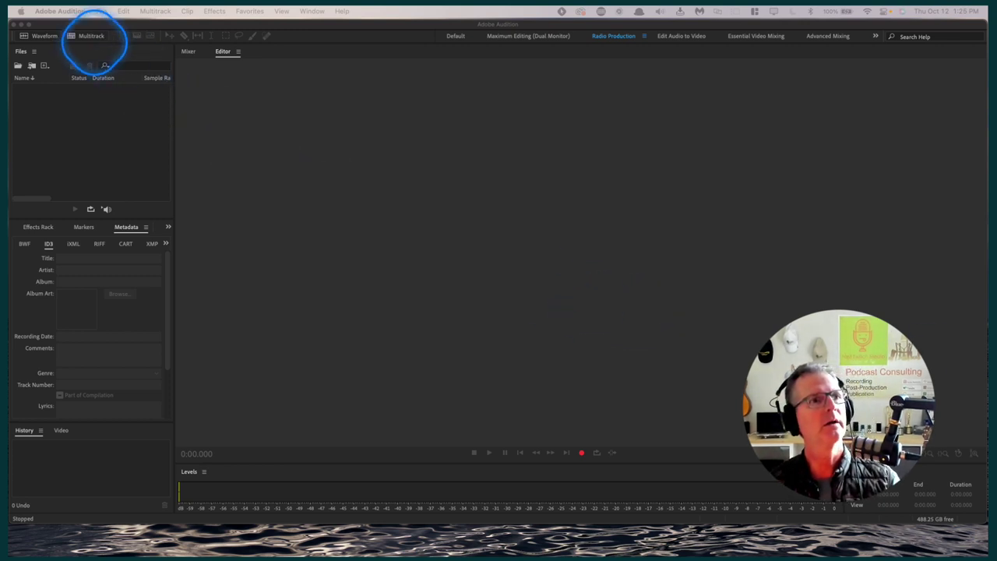
Create a new multitrack session named 'Cut Up' with its mix set to Mono.
left_click(90, 43)
left_click(89, 43)
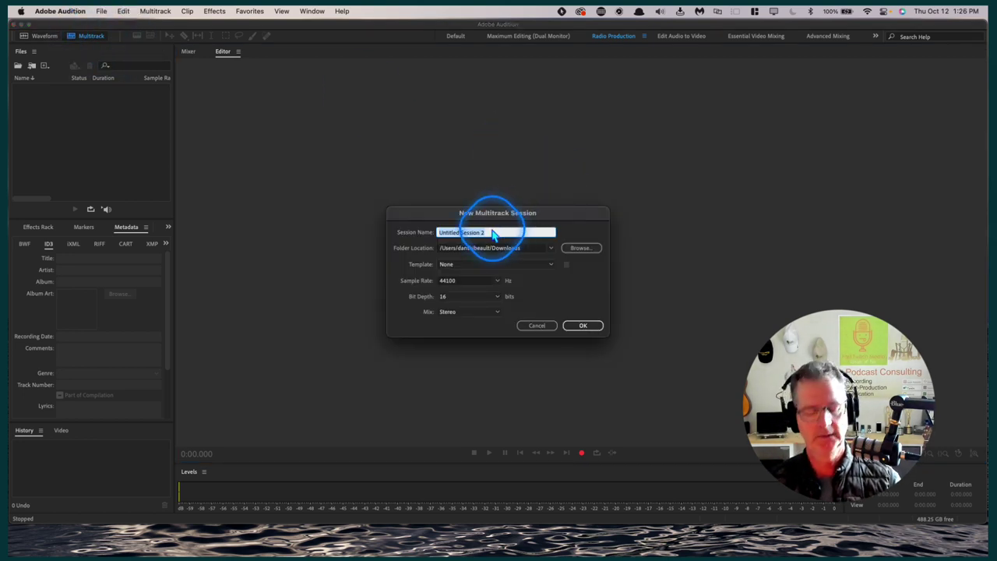
type("Cut")
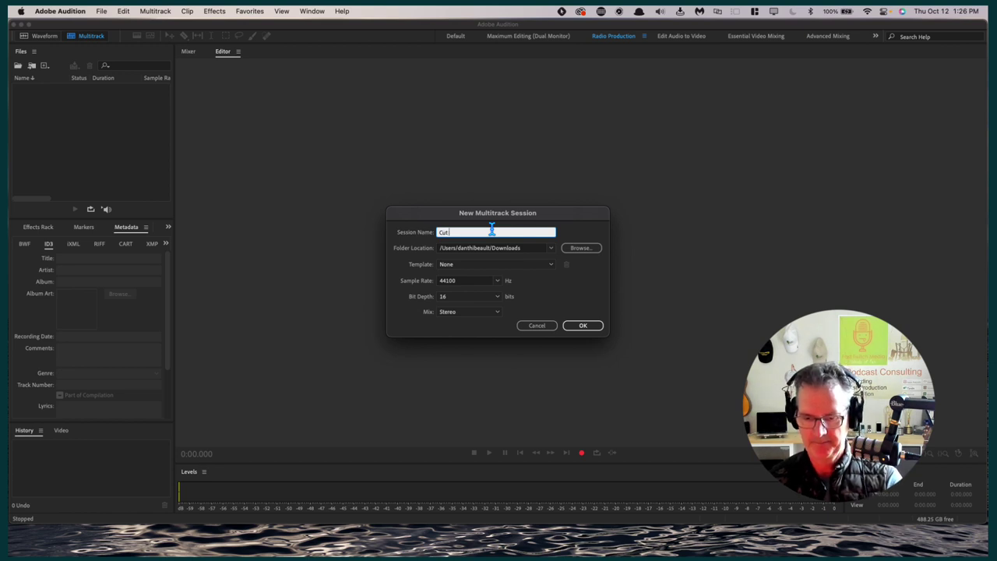
type(" Up")
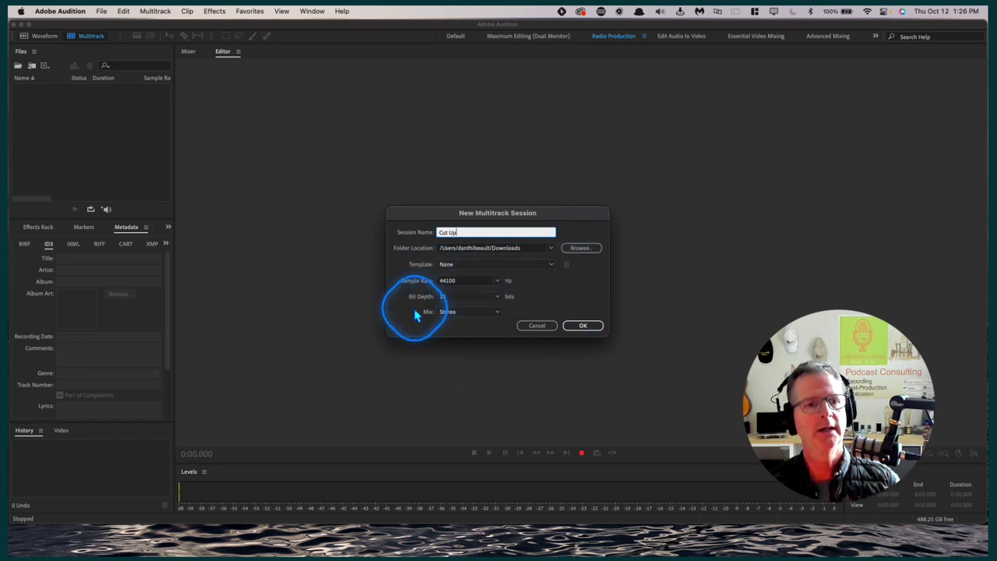
left_click(498, 314)
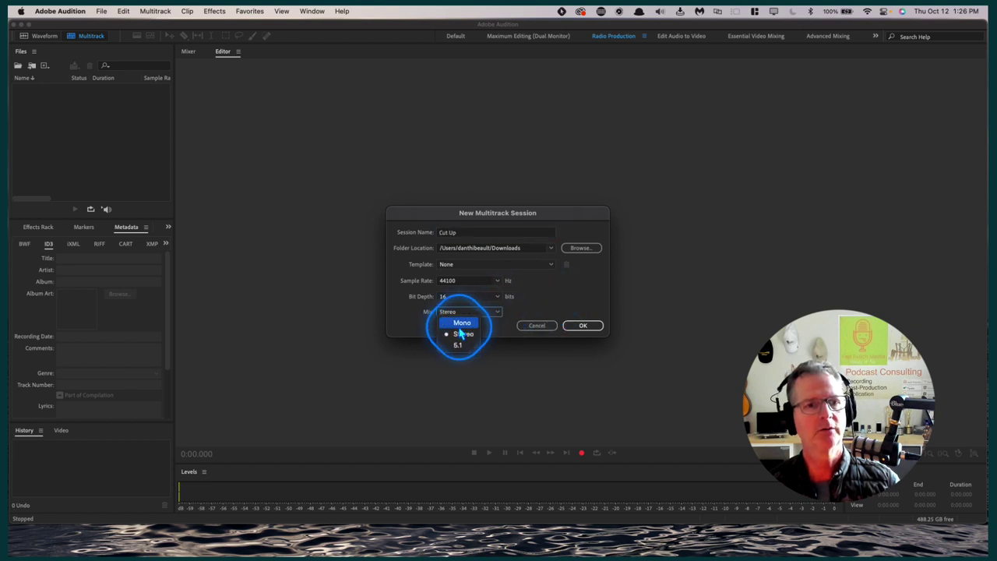
left_click(461, 323)
left_click(582, 326)
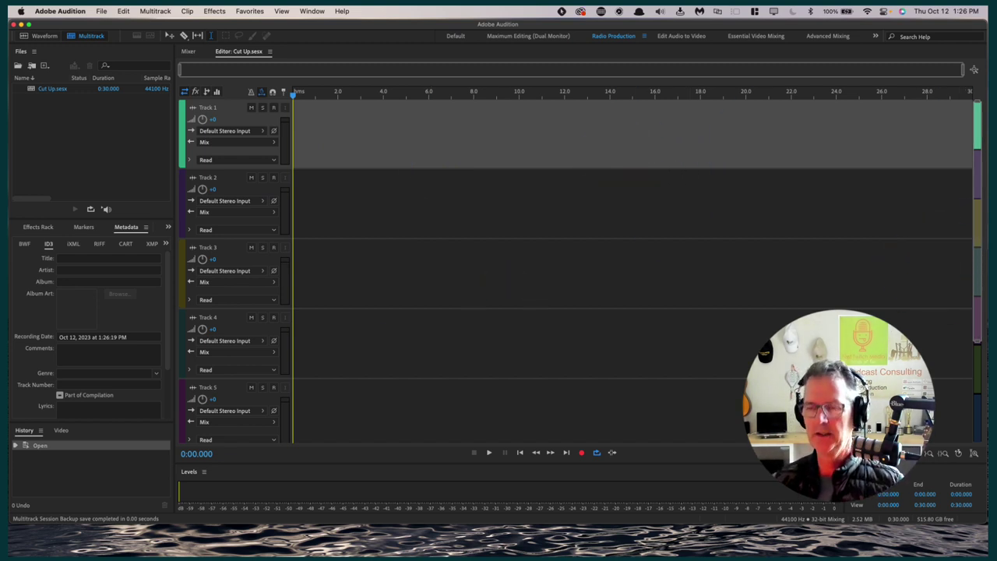
Drag the first speaker's m4a recording onto Track 1, accepting conversion to 44100 Hz.
key("super+Tab")
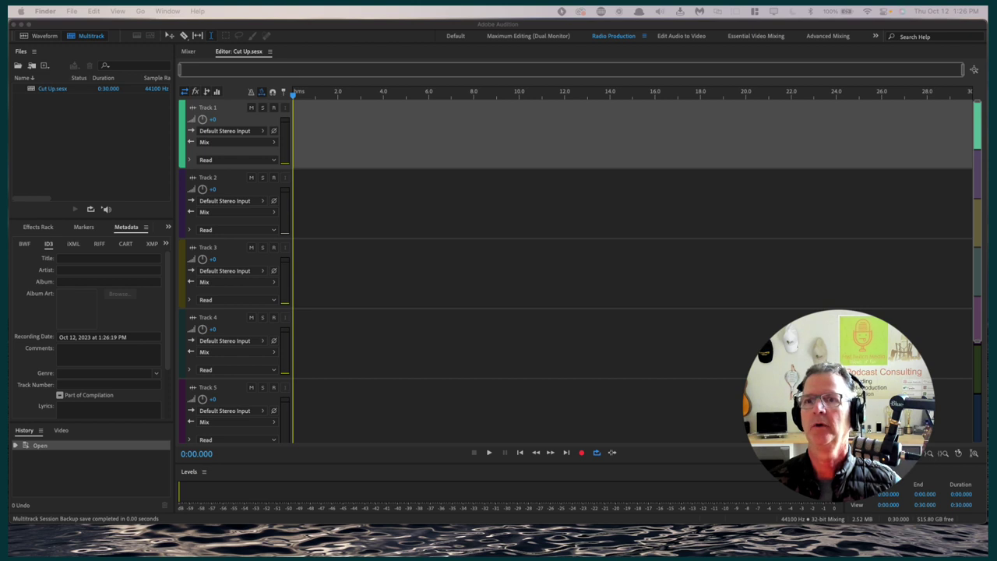
left_click_drag(552, 174, 292, 145)
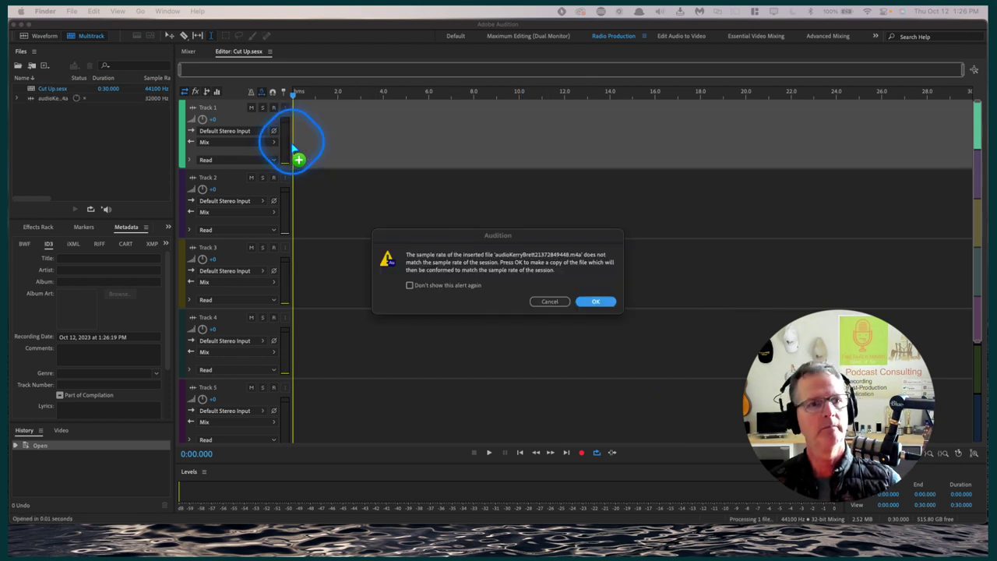
left_click(596, 302)
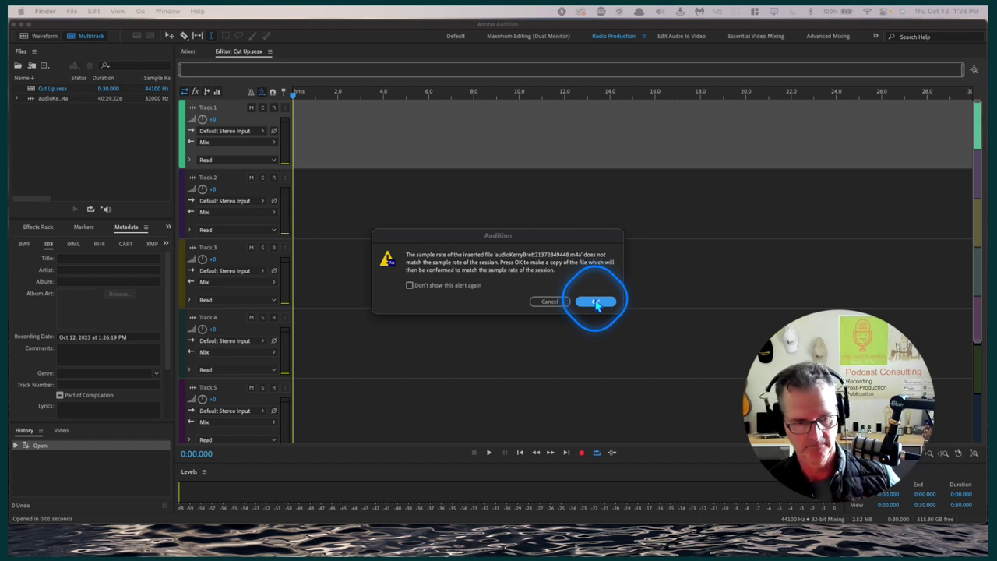
left_click(597, 303)
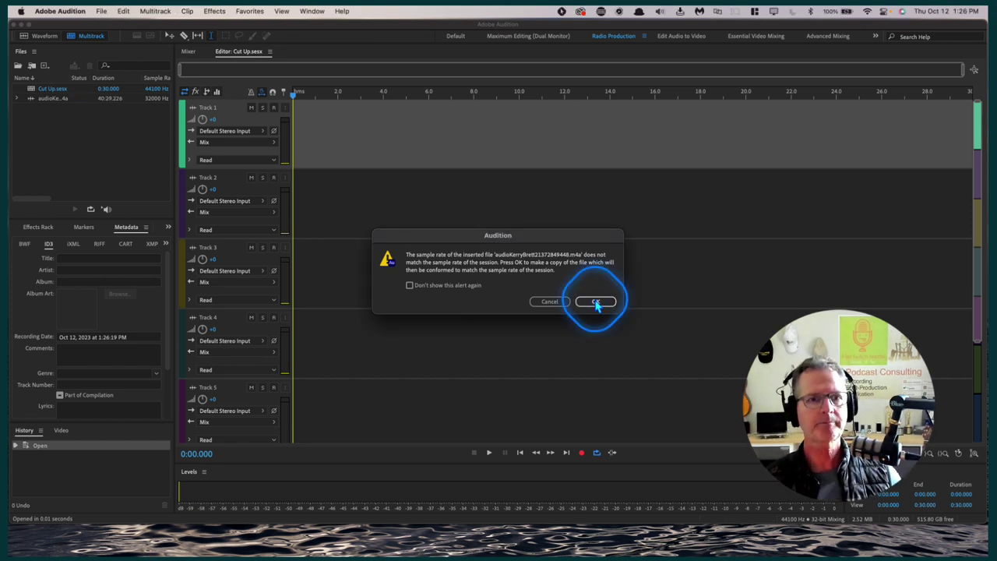
left_click(596, 302)
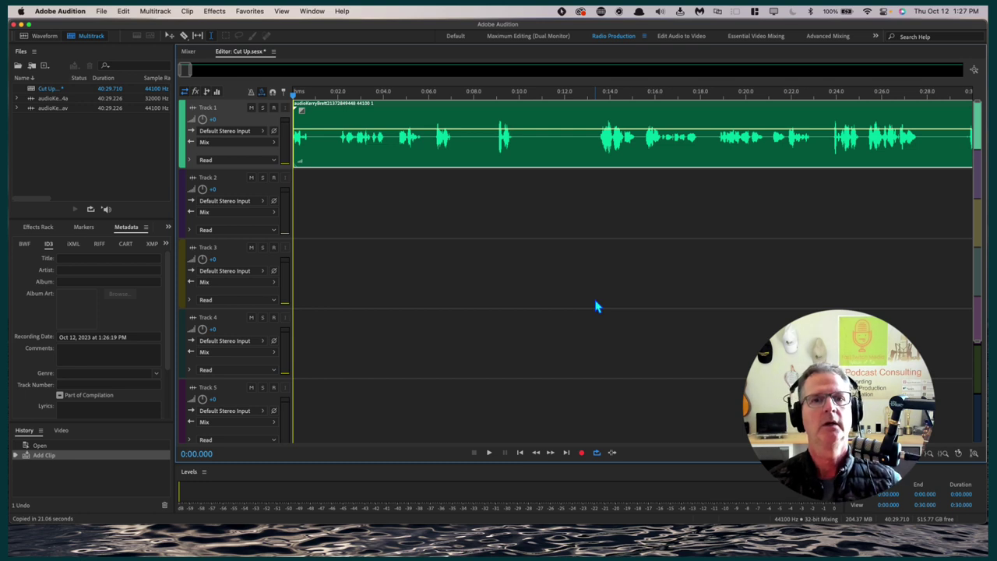
Play Track 1's clip briefly from about 0:13 to audition it.
left_click(593, 118)
key("space")
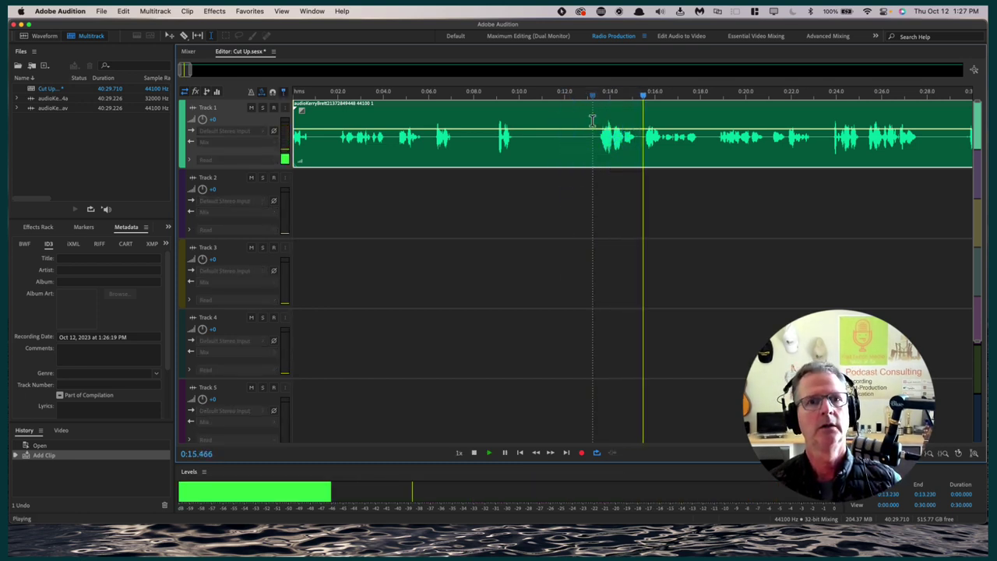
key("space")
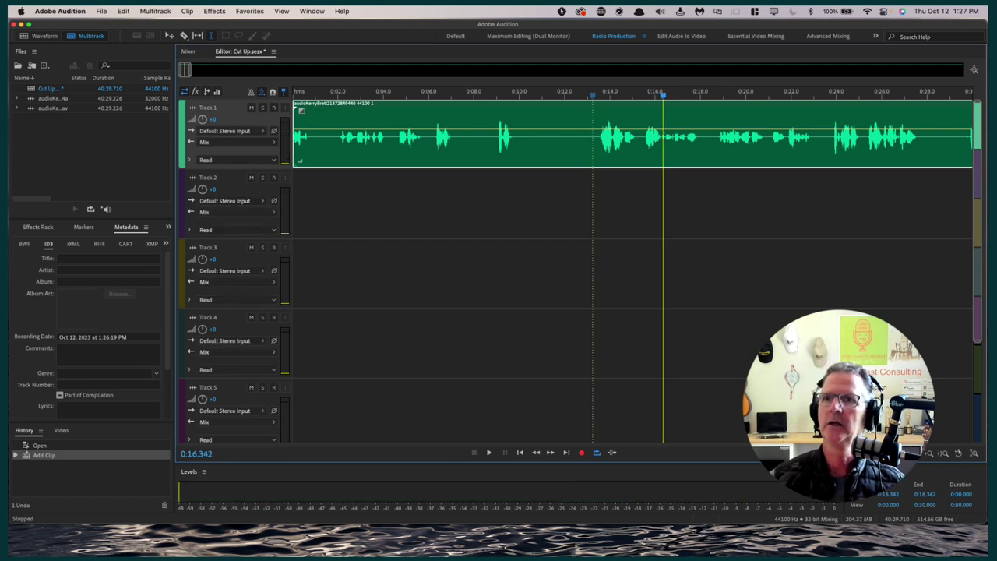
Drag the second speaker's m4a recording onto the start of Track 2, converting it to 44100 Hz.
left_click(865, 379)
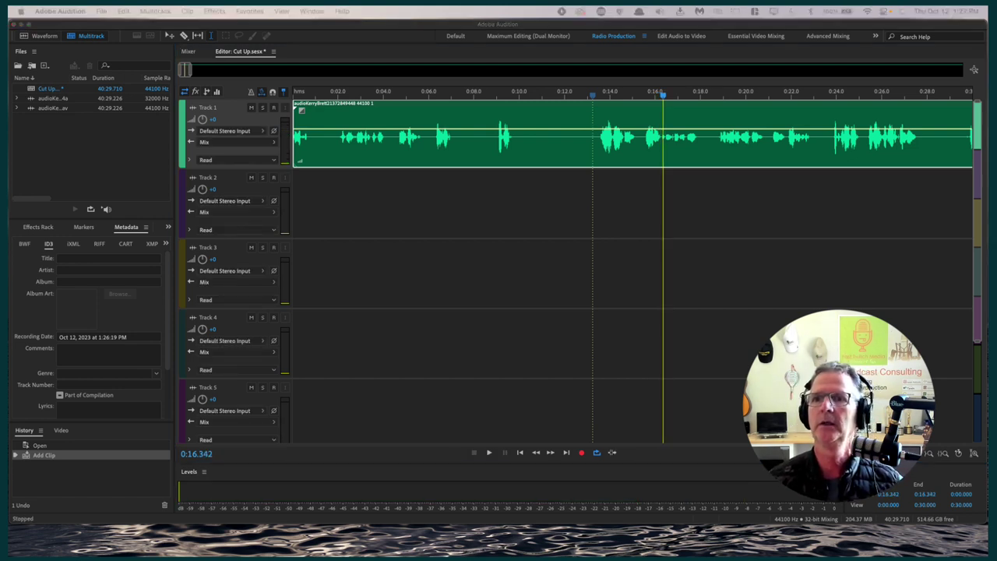
left_click_drag(993, 202, 289, 225)
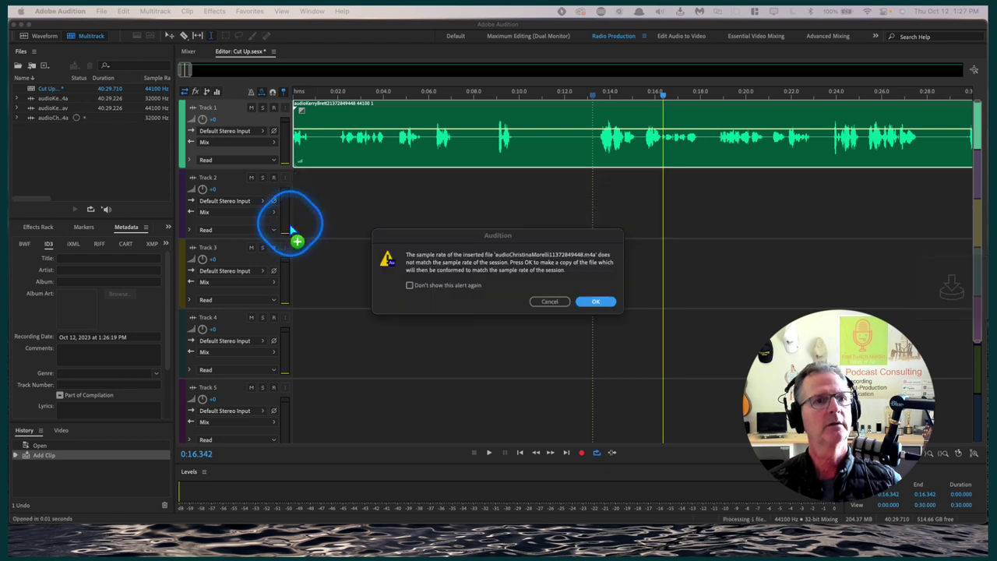
left_click(591, 311)
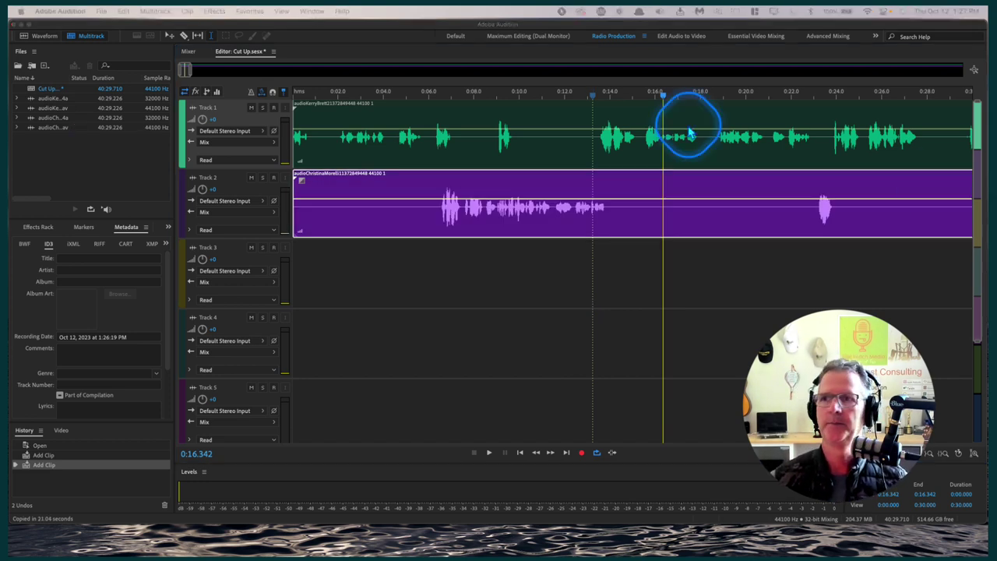
Play the recordings from about the 6-second mark to find where the conversation starts.
left_click(422, 95)
key("space")
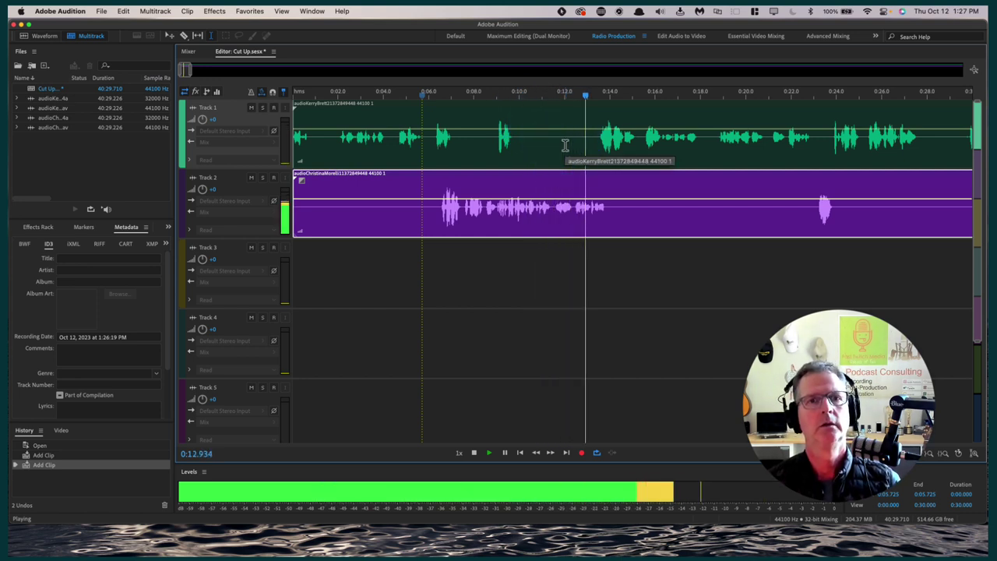
key("space")
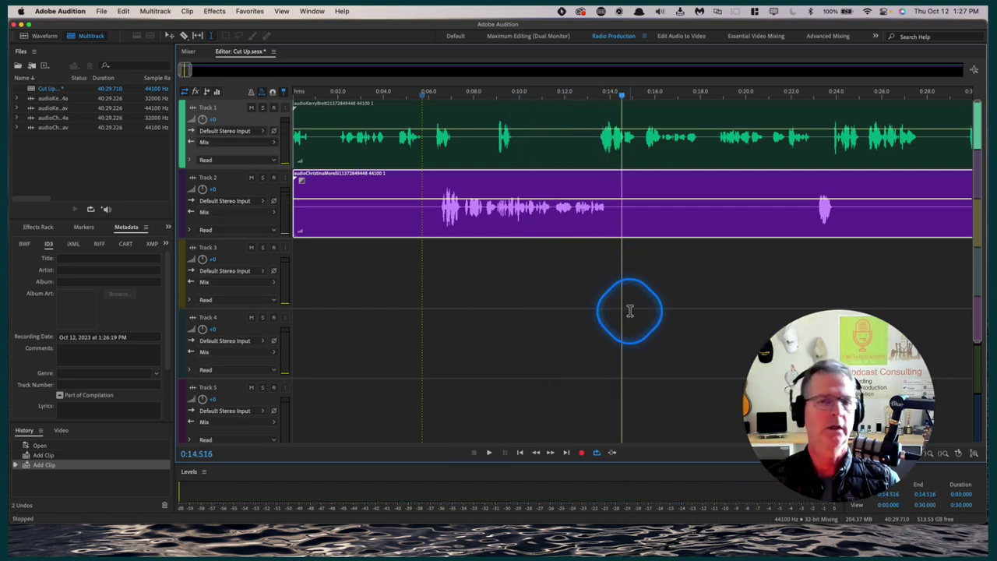
scroll(630, 311, "right", 5)
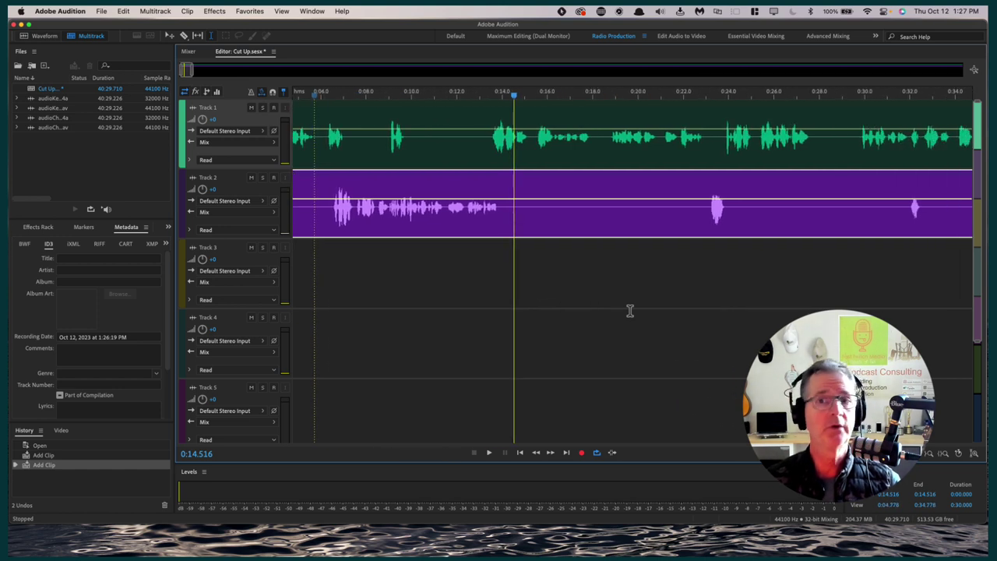
scroll(630, 311, "right", 3)
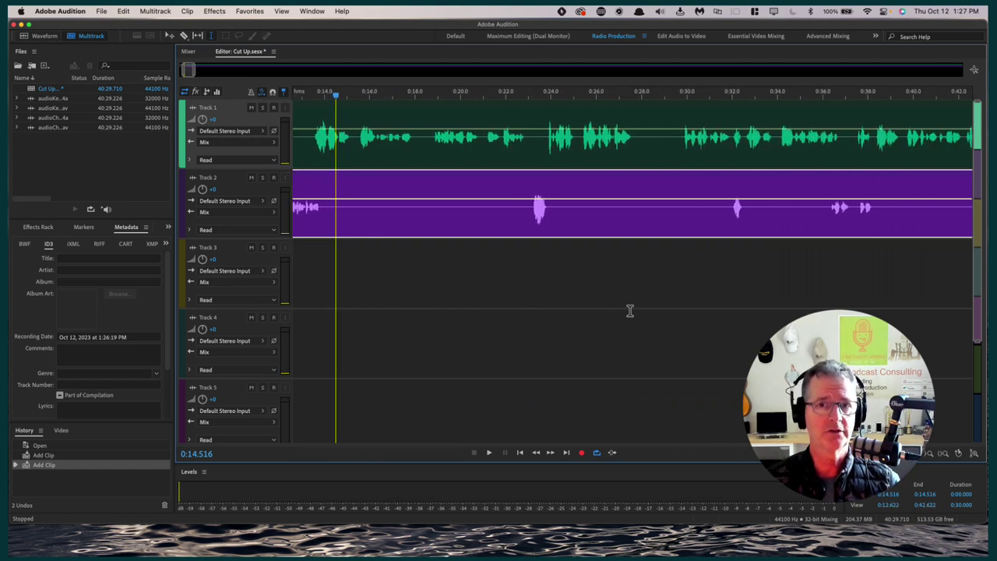
Audition from about 0:29.5 and 0:53.35, undoing an accidental volume keyframe on Track 1.
left_click(670, 121)
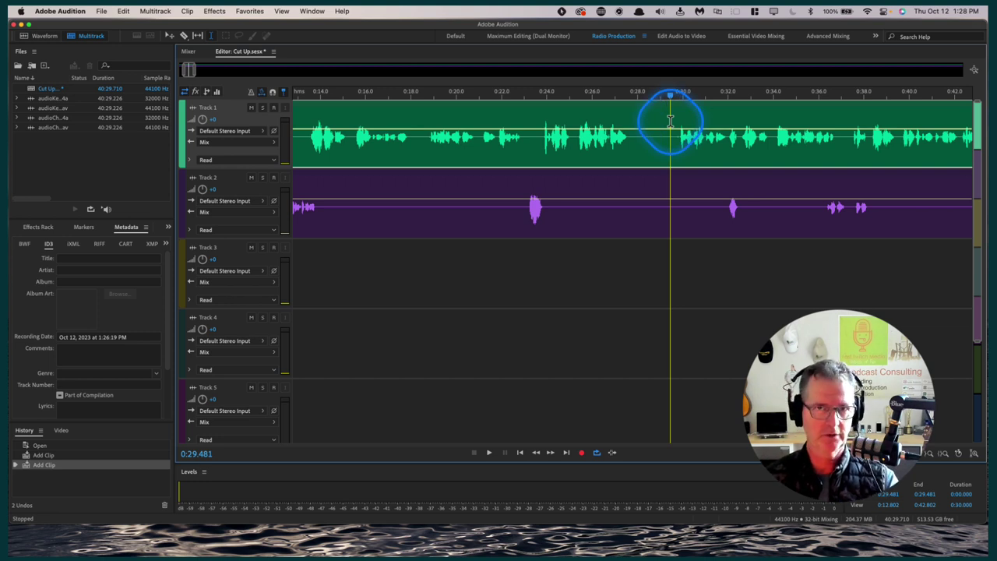
key("space")
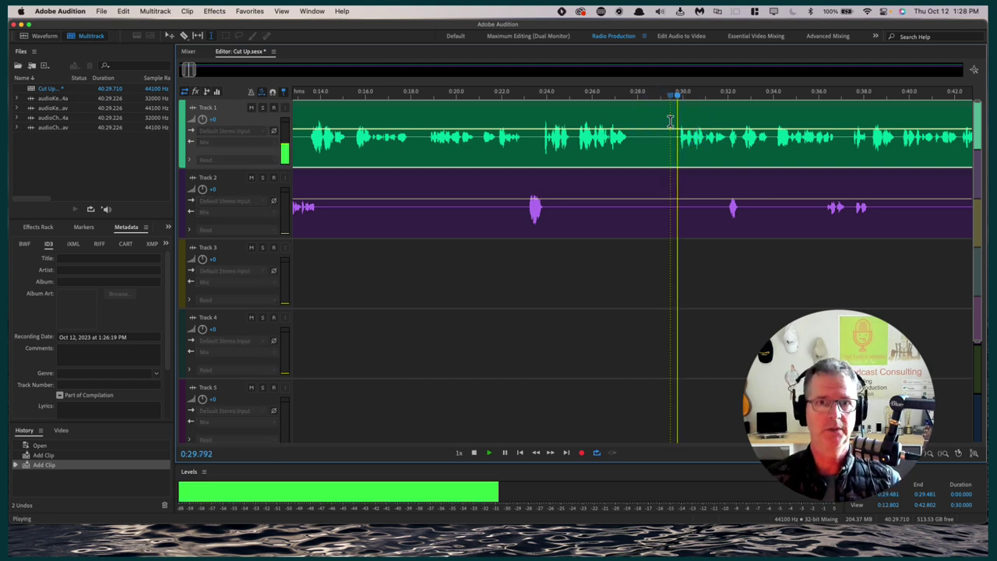
left_click(719, 289)
key("space")
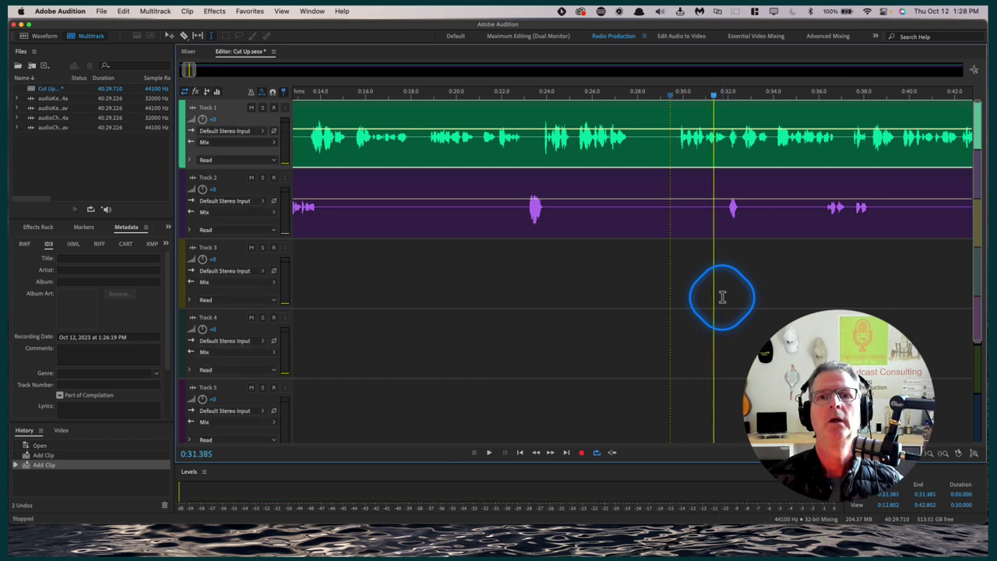
scroll(723, 296, "right", 10)
left_click(898, 127)
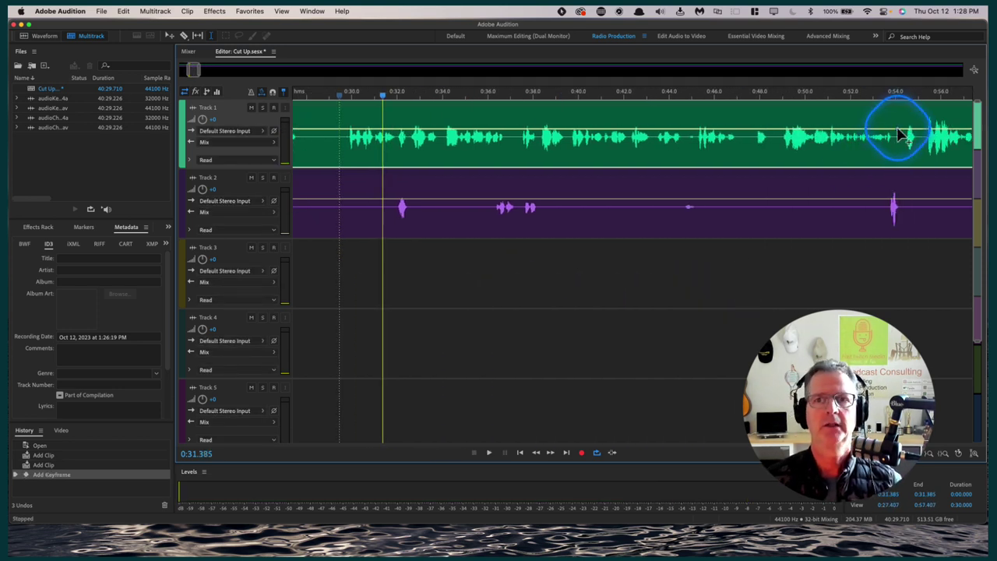
left_click(897, 117)
key("space")
key("space")
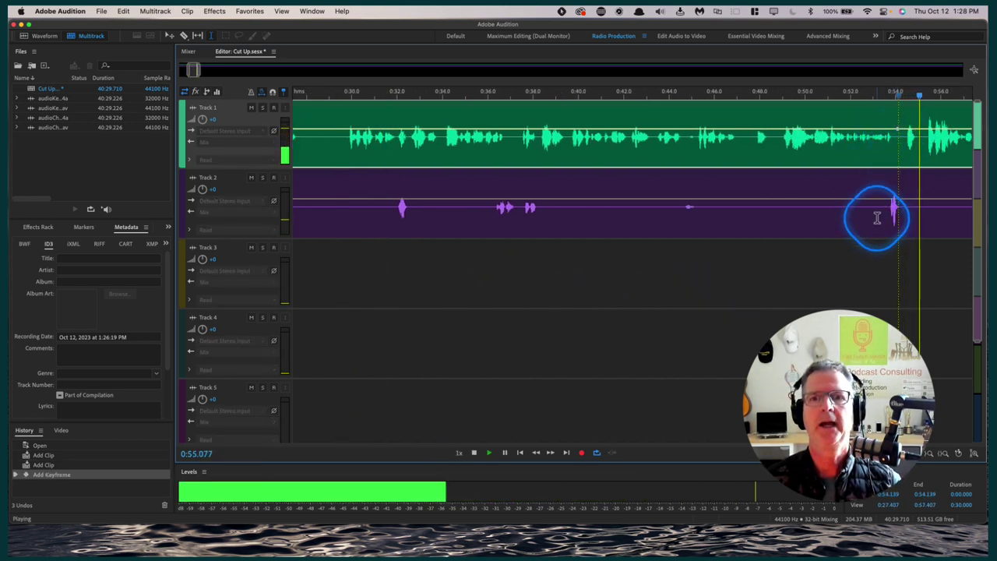
left_click(881, 116)
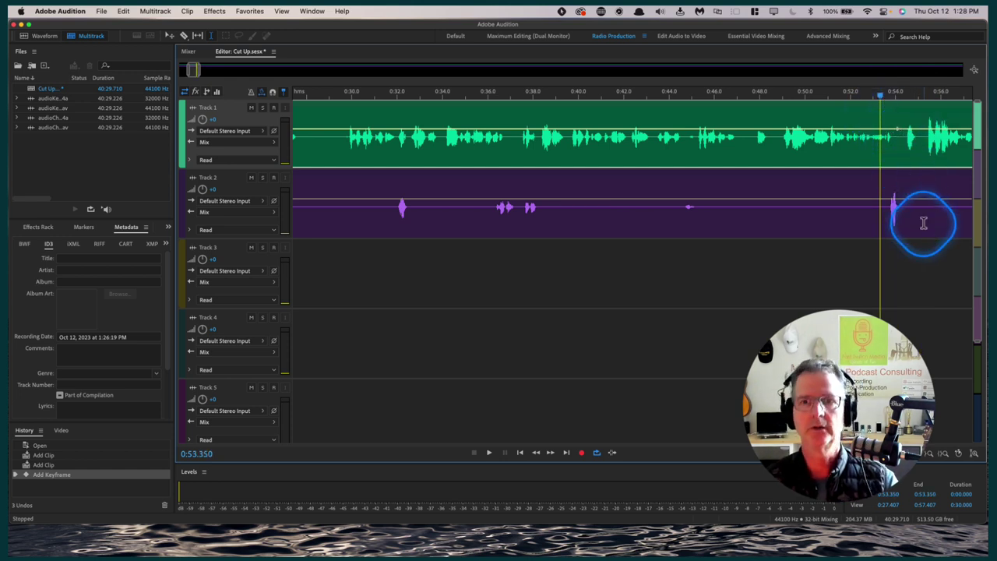
key("super+z")
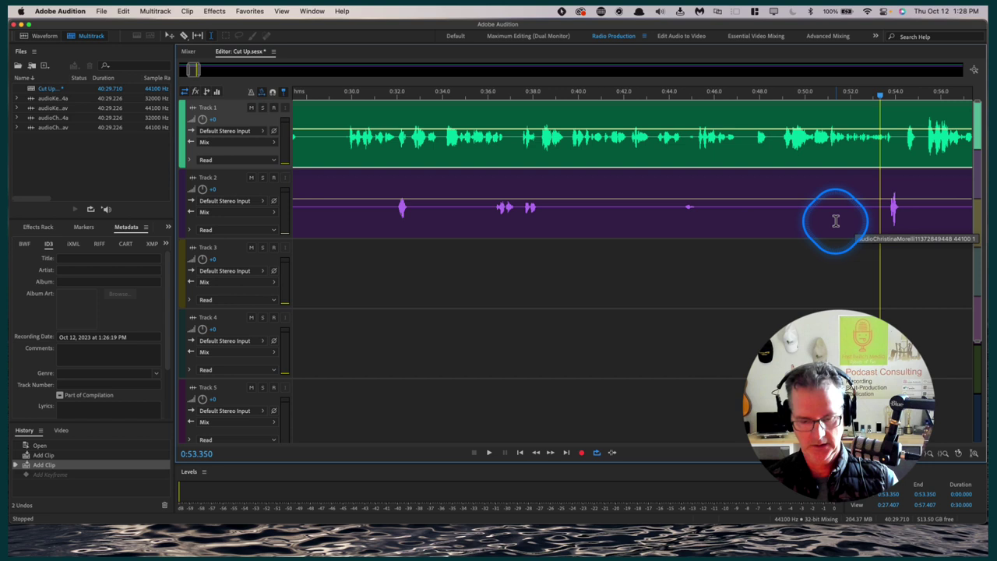
key("space")
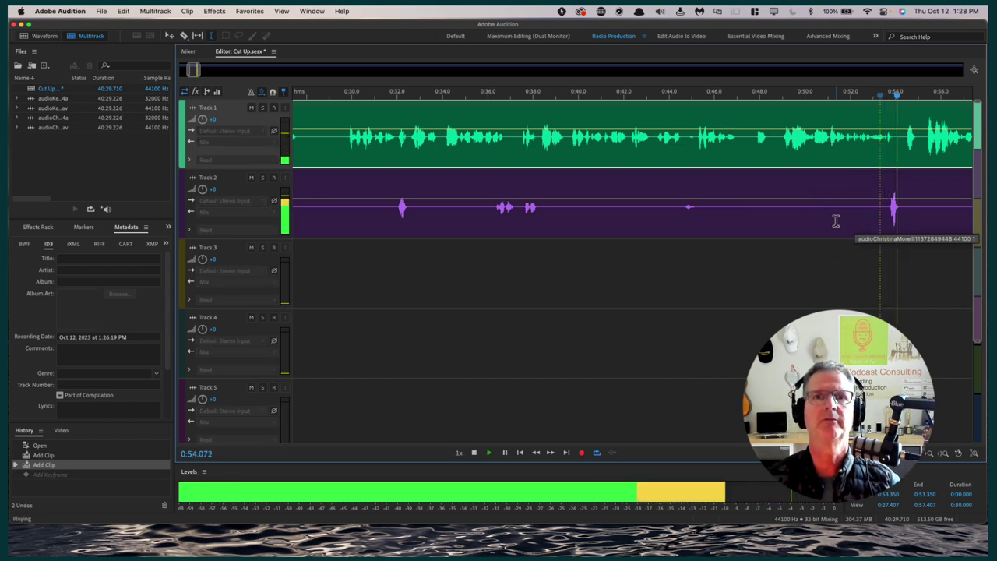
key("space")
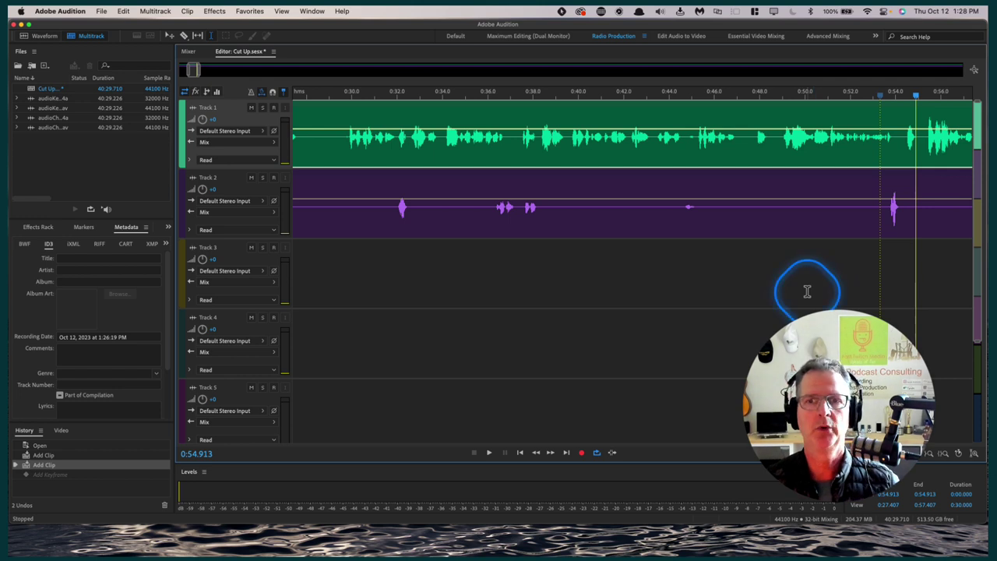
Park the playhead at 0:55.356, where the conversation begins, and zoom the timeline out.
scroll(808, 289, "right", 10)
scroll(809, 291, "right", 3)
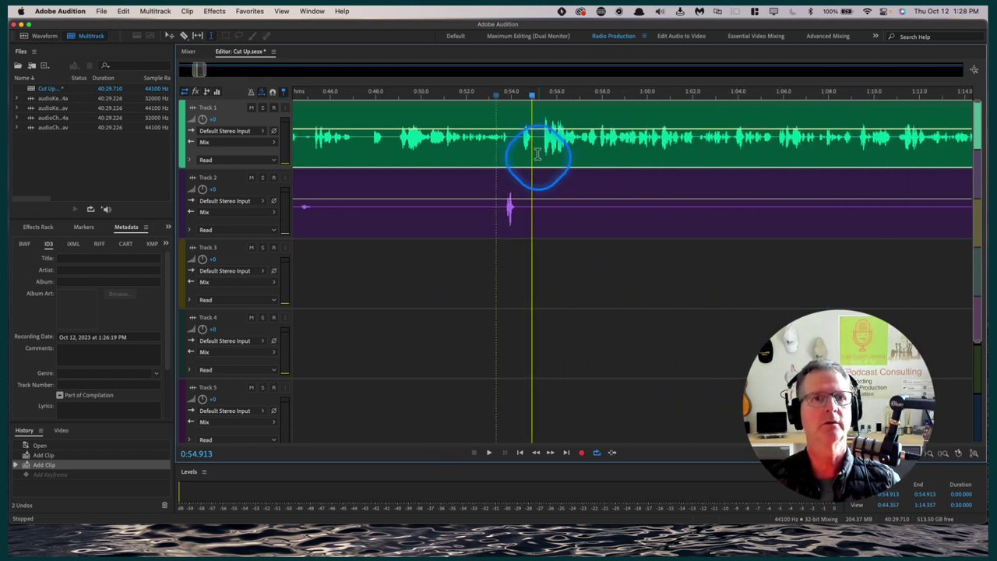
left_click(540, 117)
key("space")
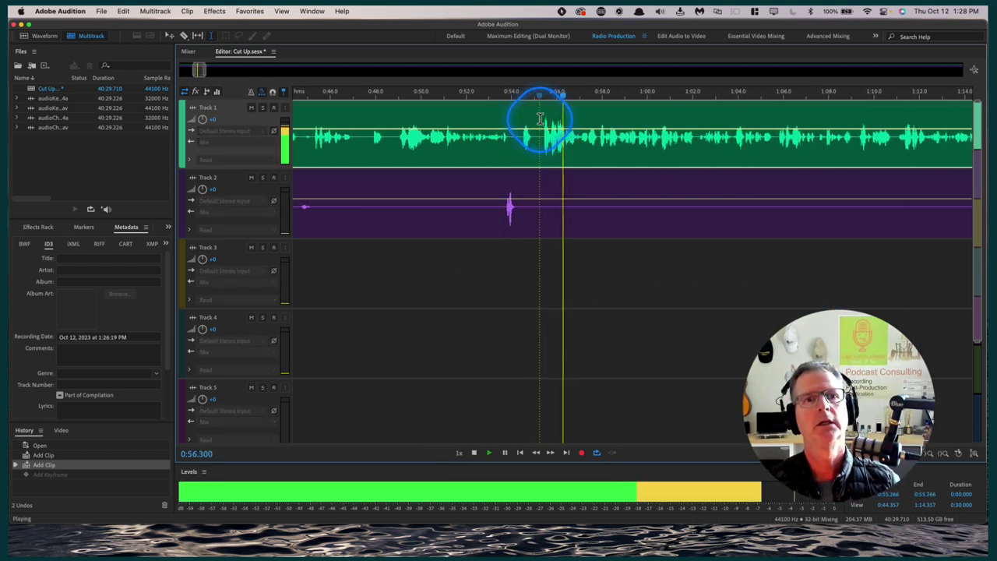
key("space")
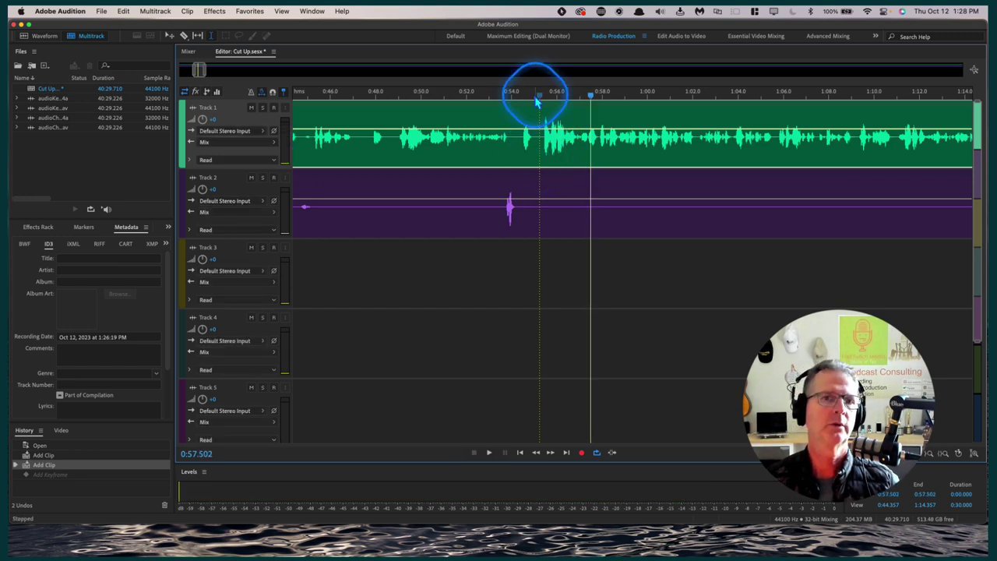
left_click(542, 270)
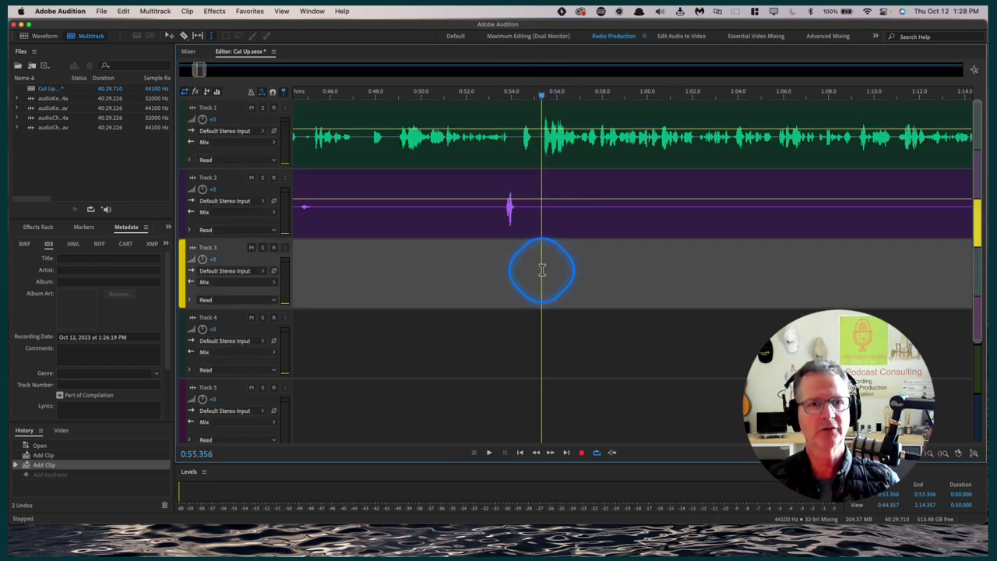
key("minus")
key("minus")
key("minus")
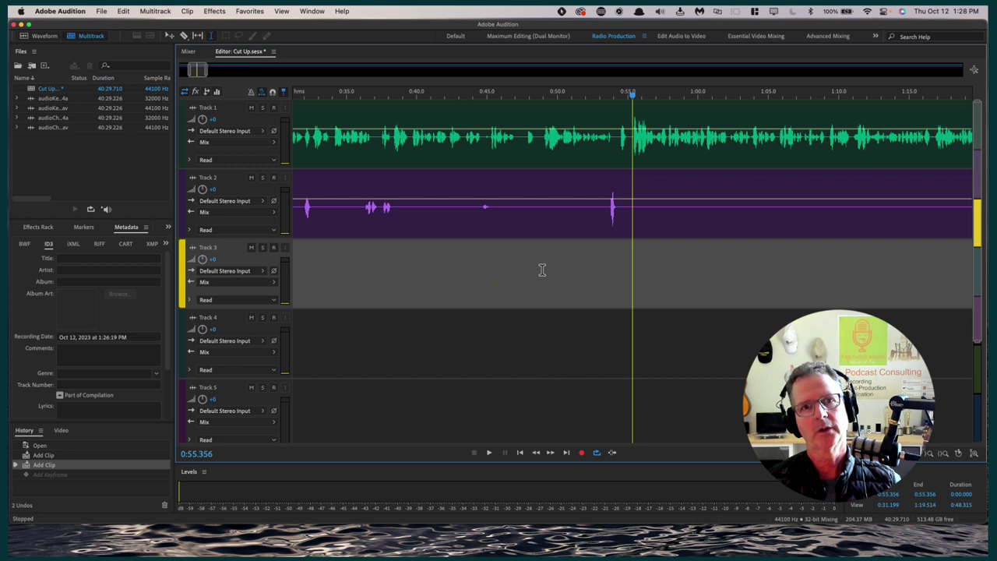
Select both clips with the Move tool and trim their starts in to the 0:55.356 playhead.
key("minus")
key("minus")
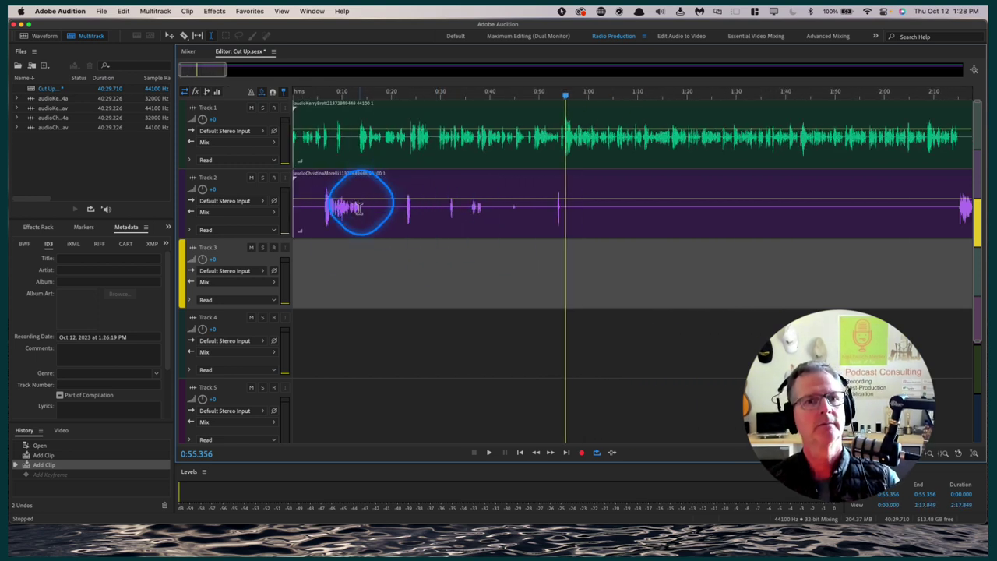
left_click(168, 35)
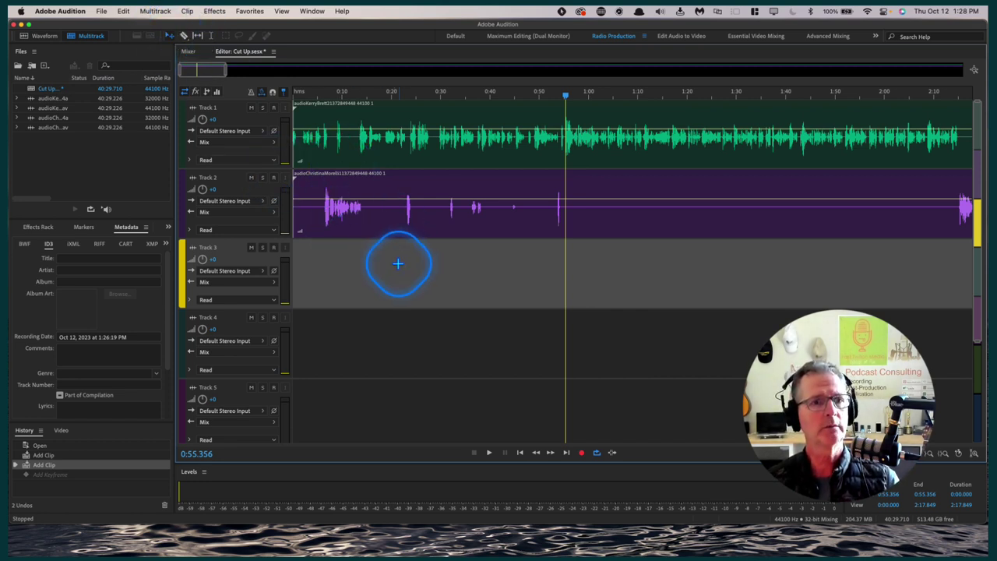
left_click_drag(397, 260, 400, 153)
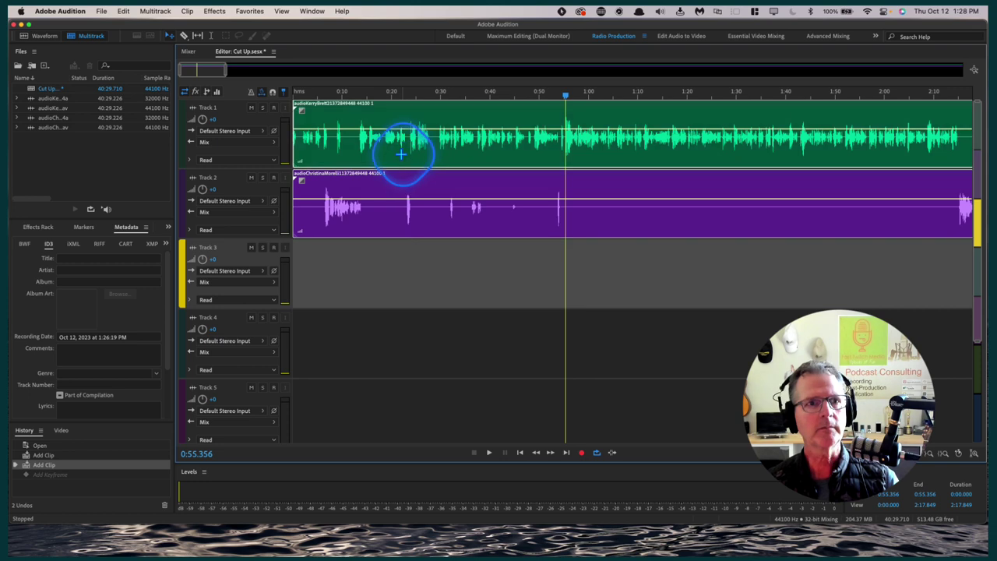
left_click(381, 273)
left_click_drag(381, 265, 549, 165)
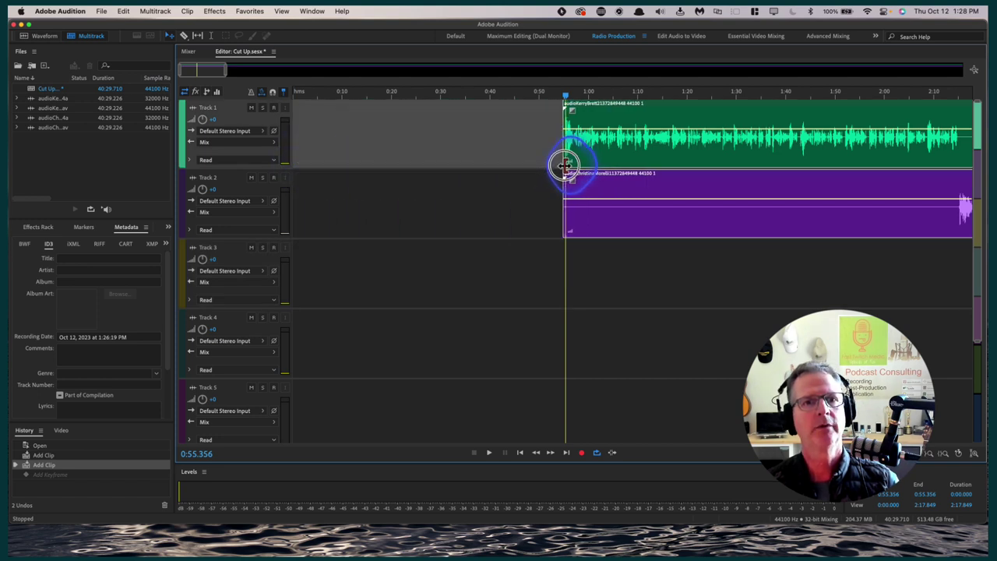
left_click_drag(564, 164, 565, 164)
left_click(491, 135)
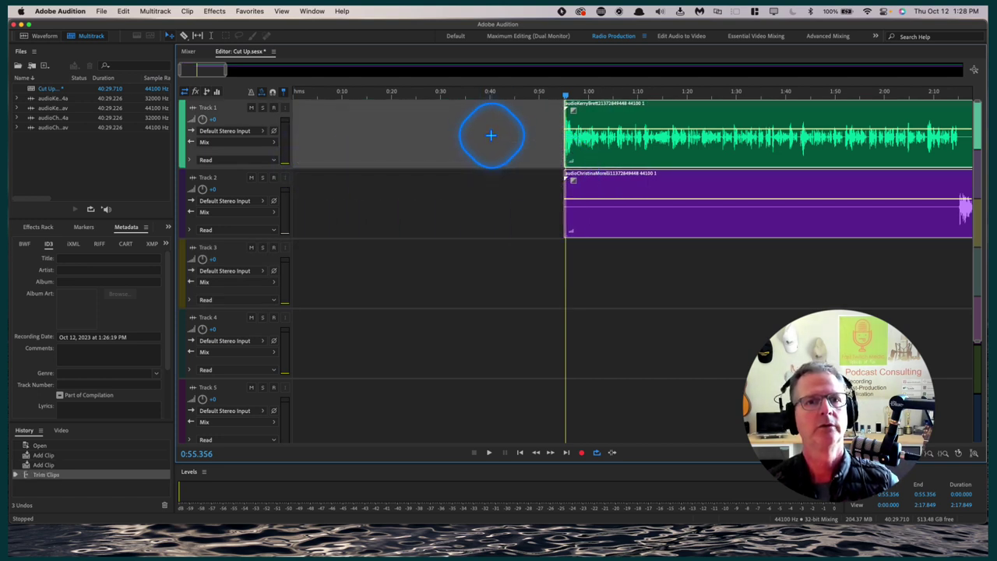
Play back from about 0:53.5 to check how the trimmed start sounds.
left_click(557, 95)
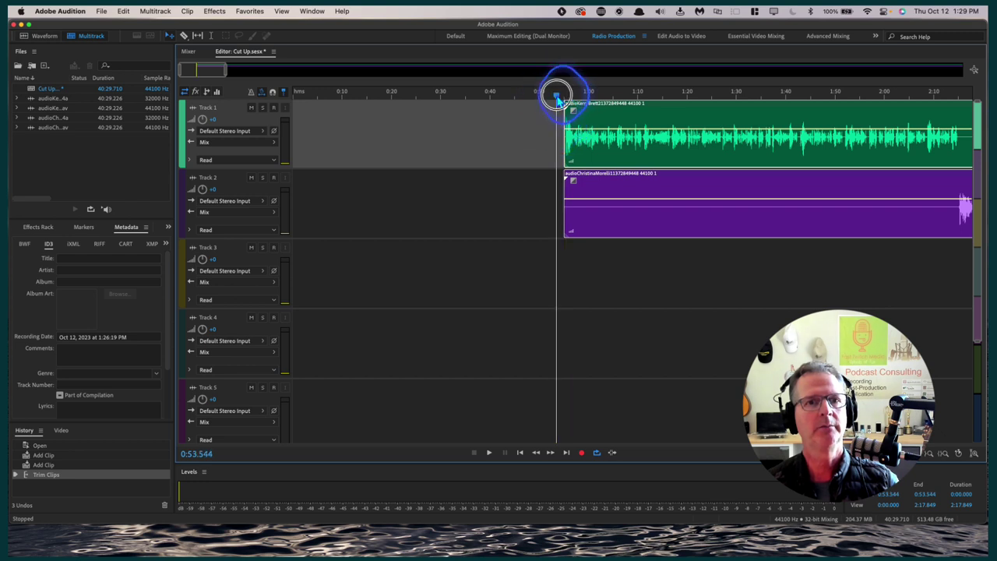
key("space")
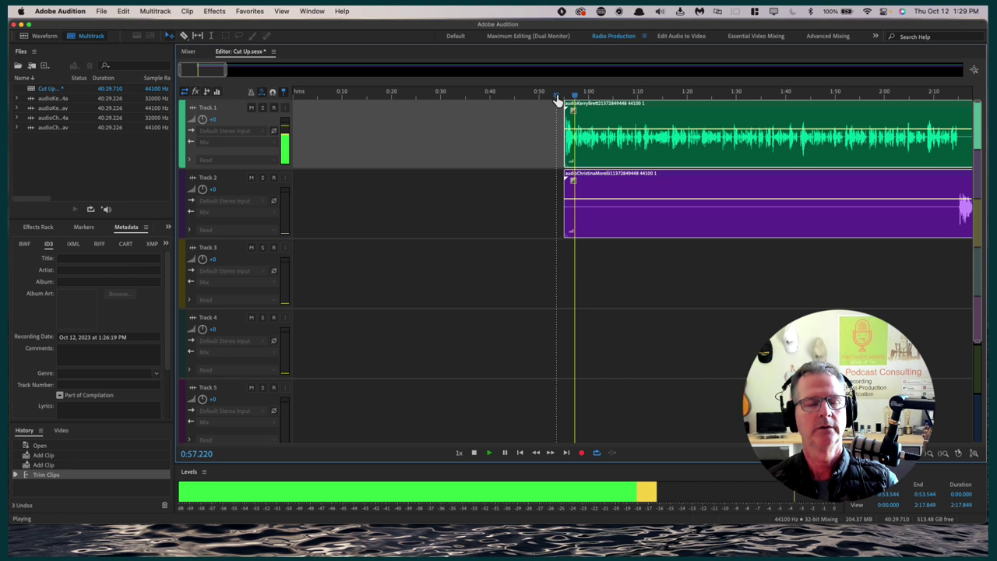
key("space")
left_click(706, 537)
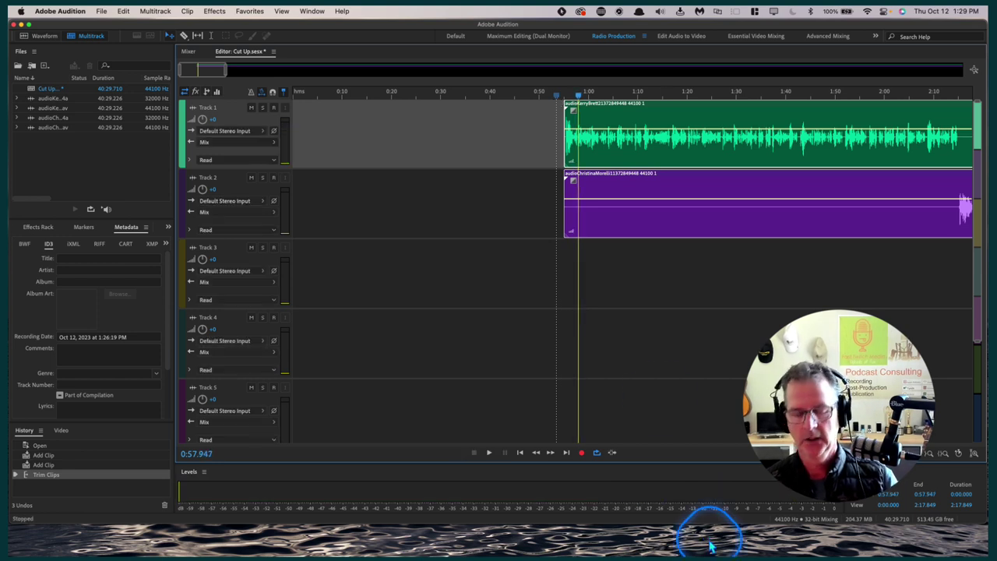
left_click(670, 256)
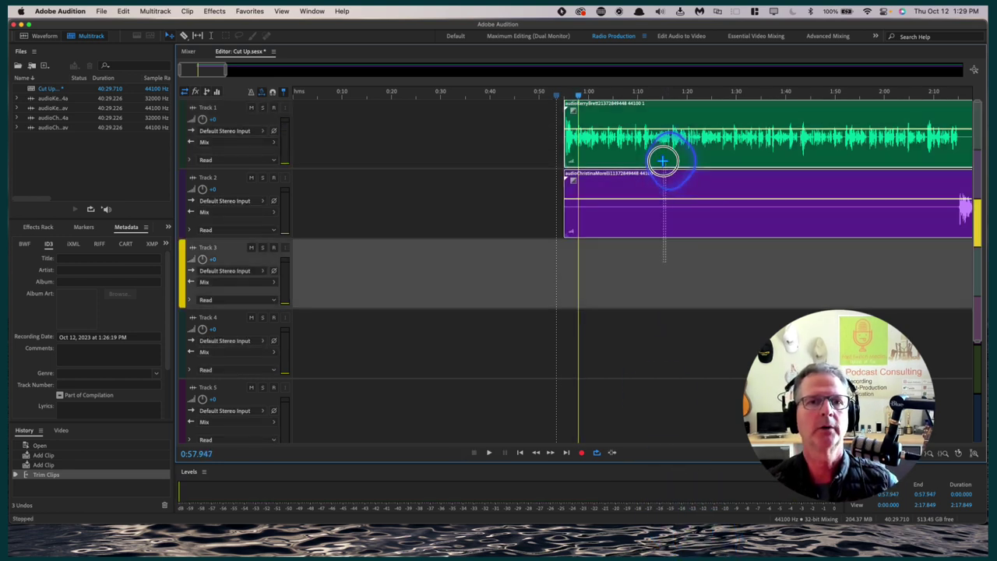
Slide both clips toward the session start, then undo the move and trim.
left_click(645, 113)
left_click_drag(646, 113, 389, 112)
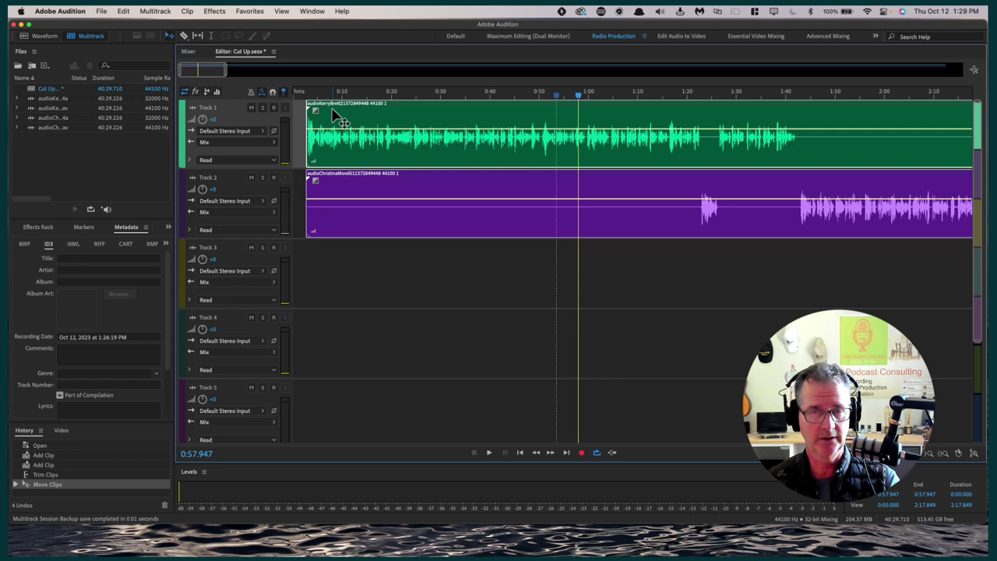
key("super+z")
key("super+z")
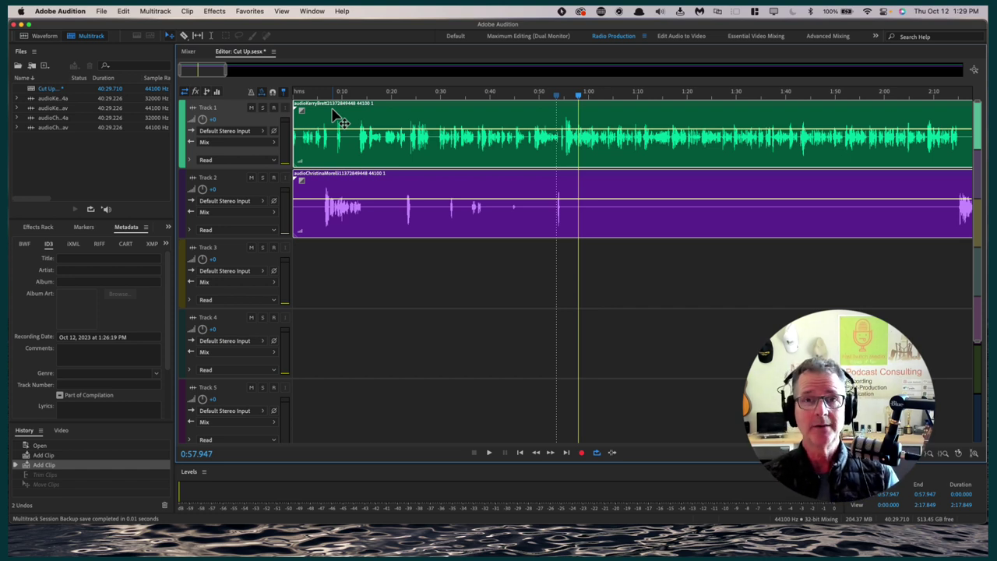
left_click(396, 251)
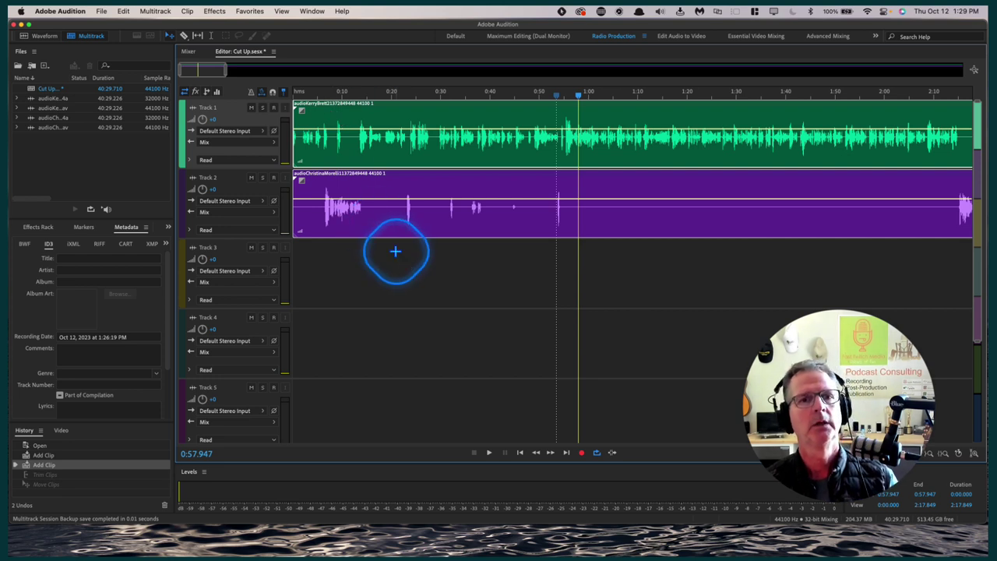
Select the 0:00–0:55.006 time range across both tracks, testing Delete and undoing it.
left_click(569, 129)
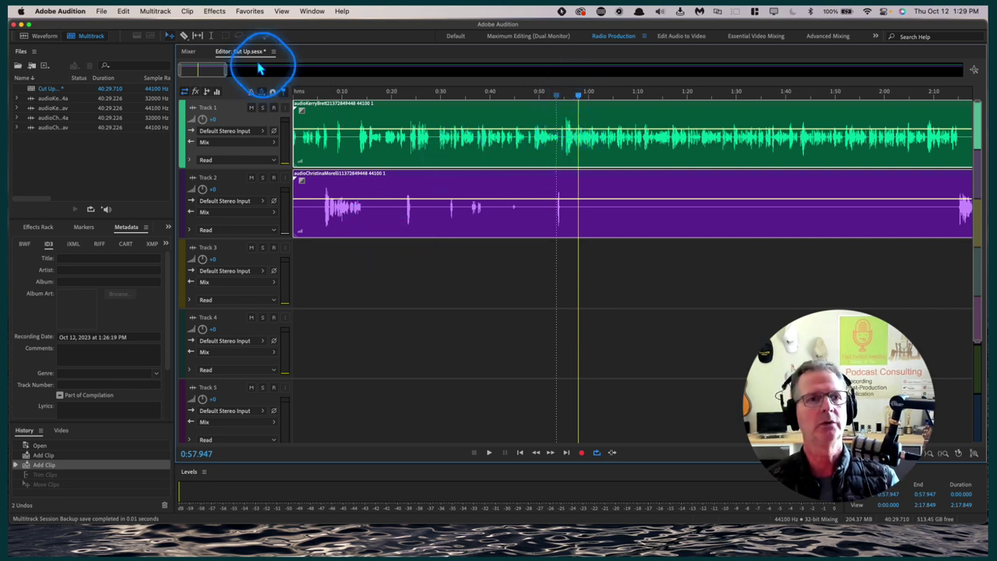
left_click(211, 37)
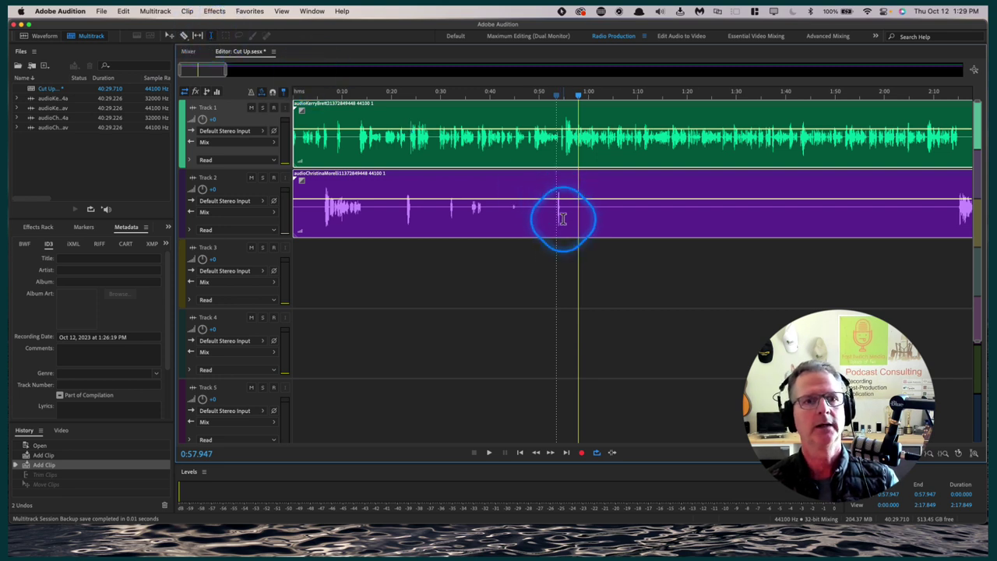
scroll(563, 218, "up", 5)
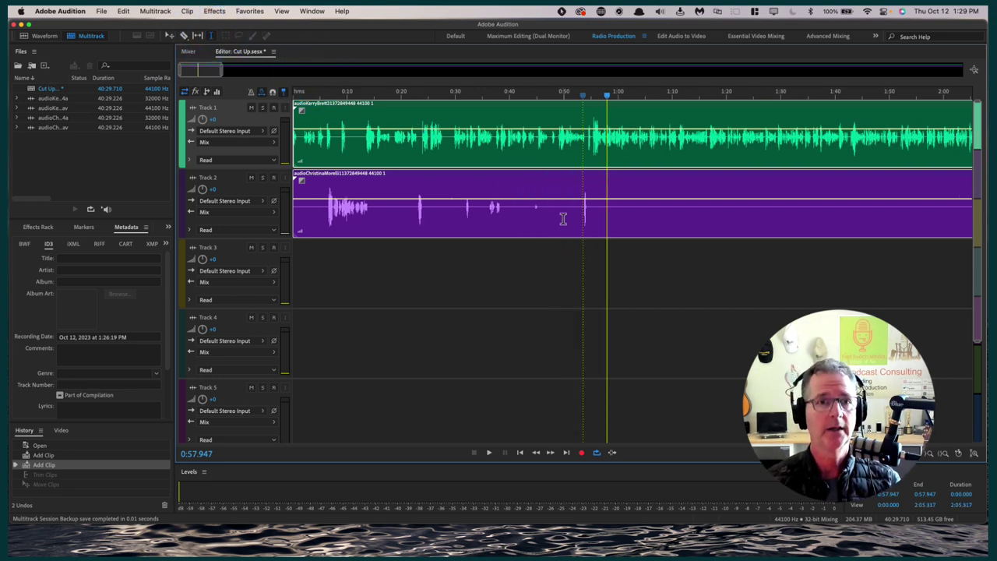
scroll(563, 218, "up", 3)
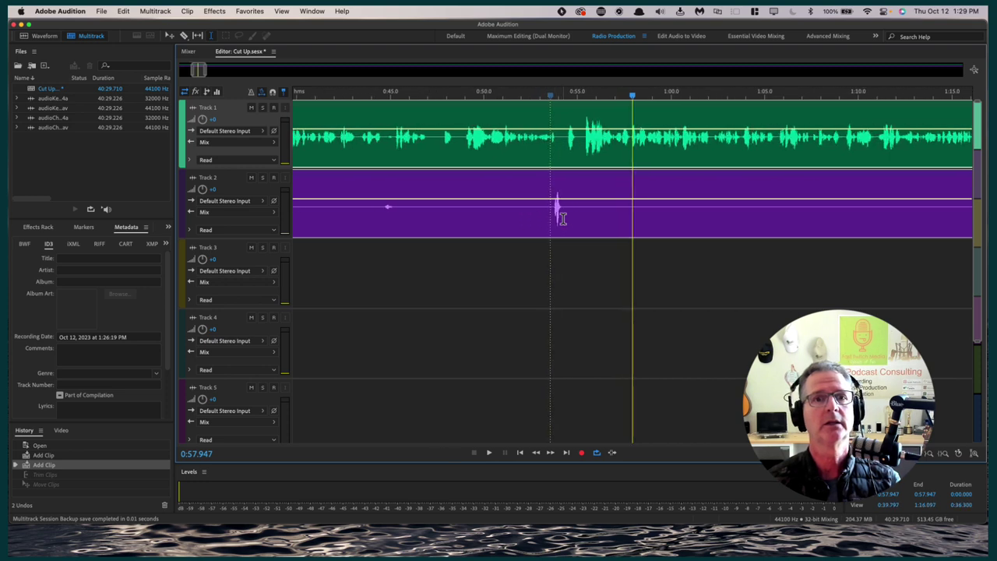
left_click(559, 125)
key("super+a")
key("Home")
left_click(206, 162)
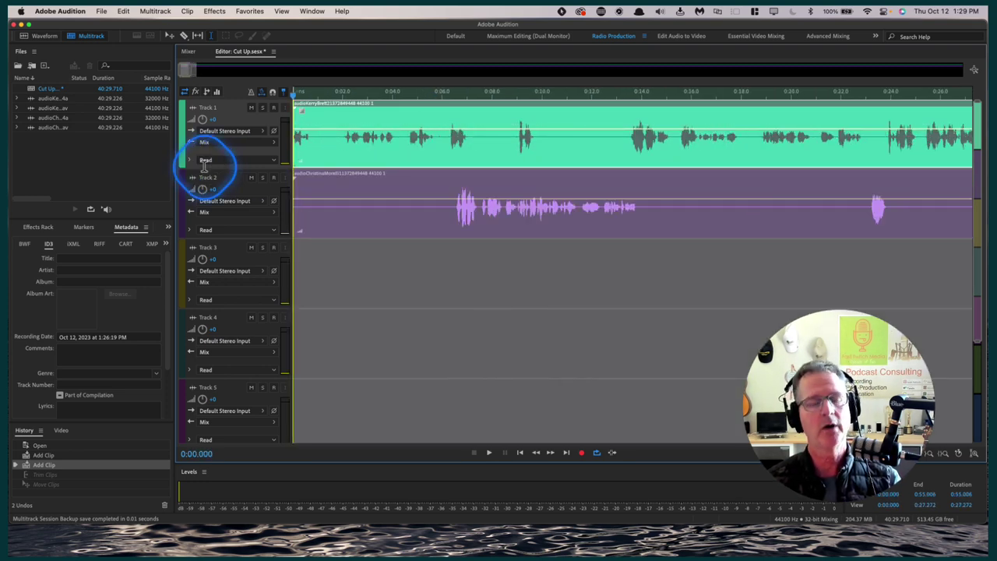
key("Delete")
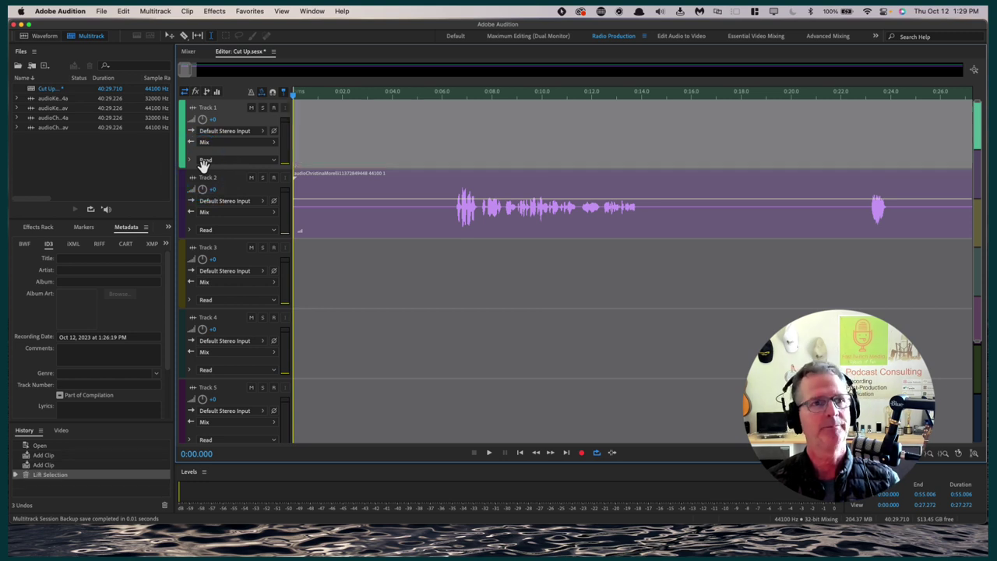
key("super+z")
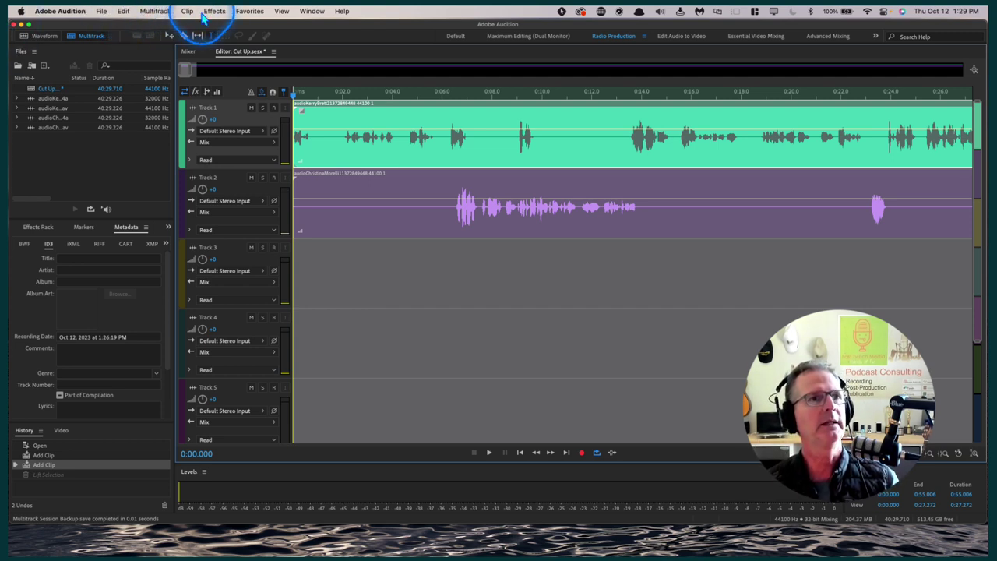
left_click(123, 11)
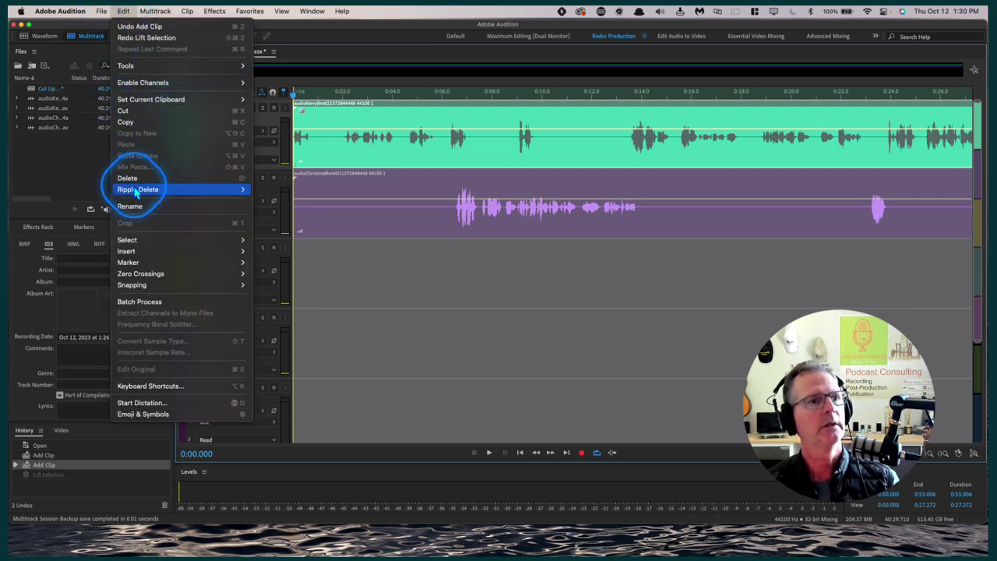
mouse_move(134, 195)
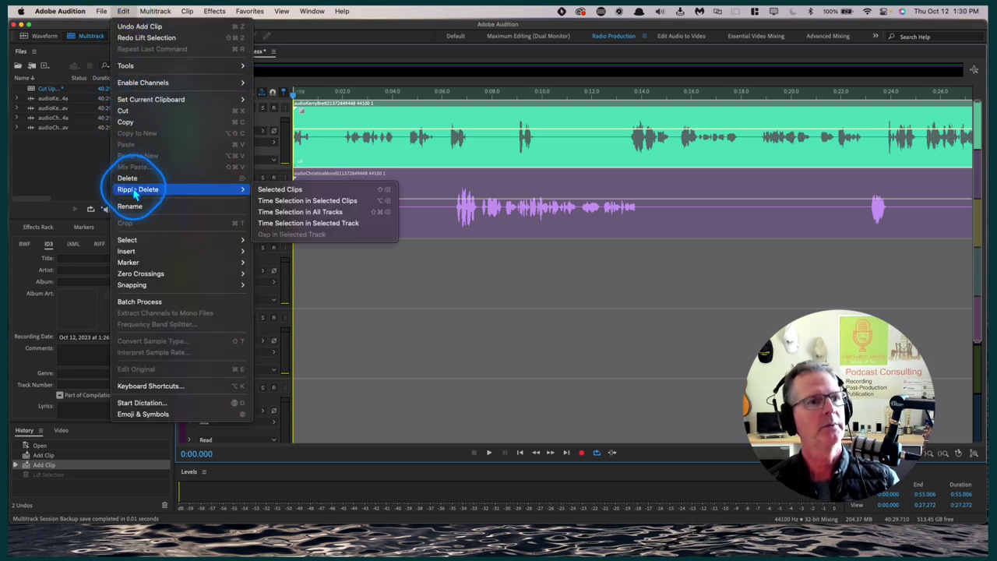
left_click(341, 213)
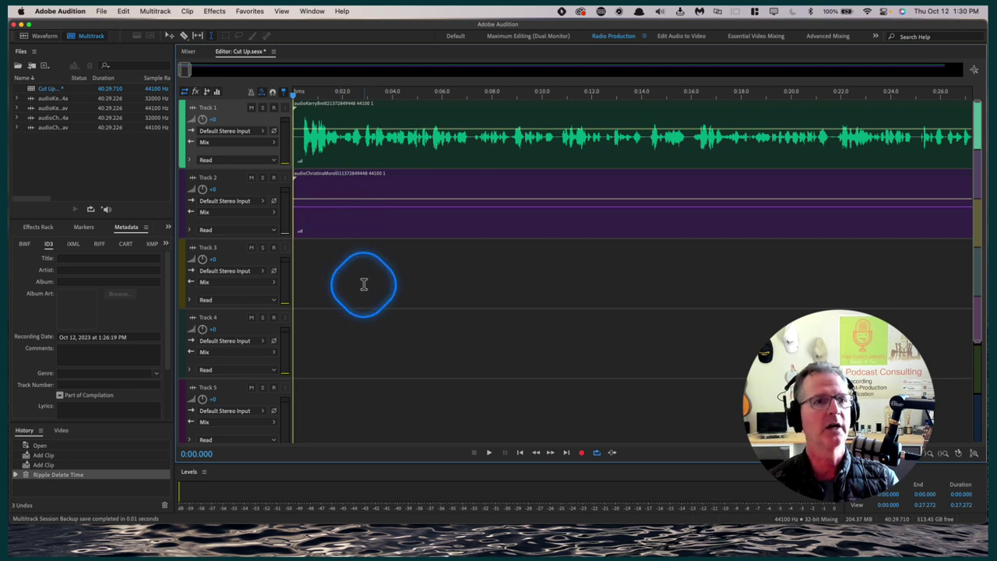
left_click(299, 113)
key("space")
key("space")
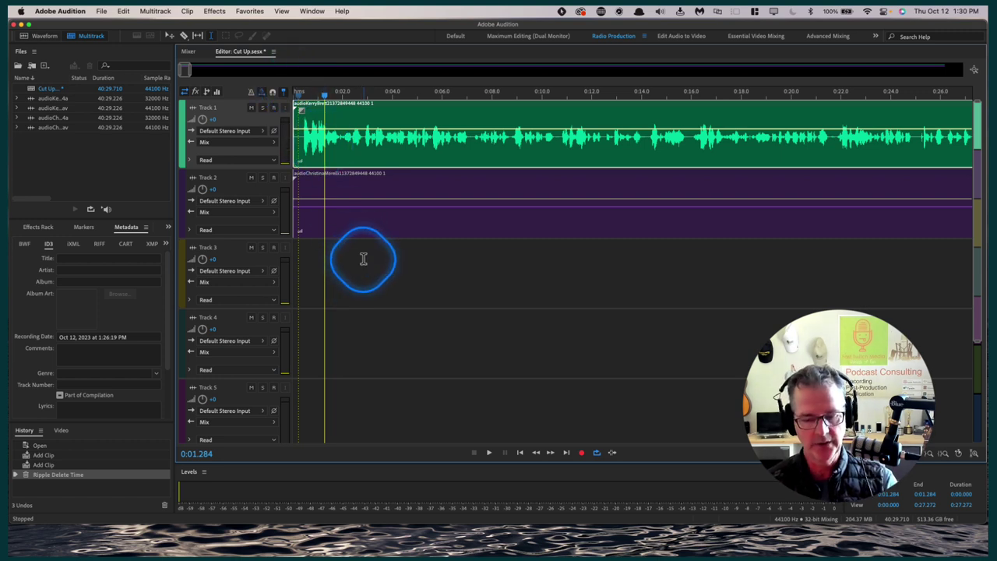
key("super+z")
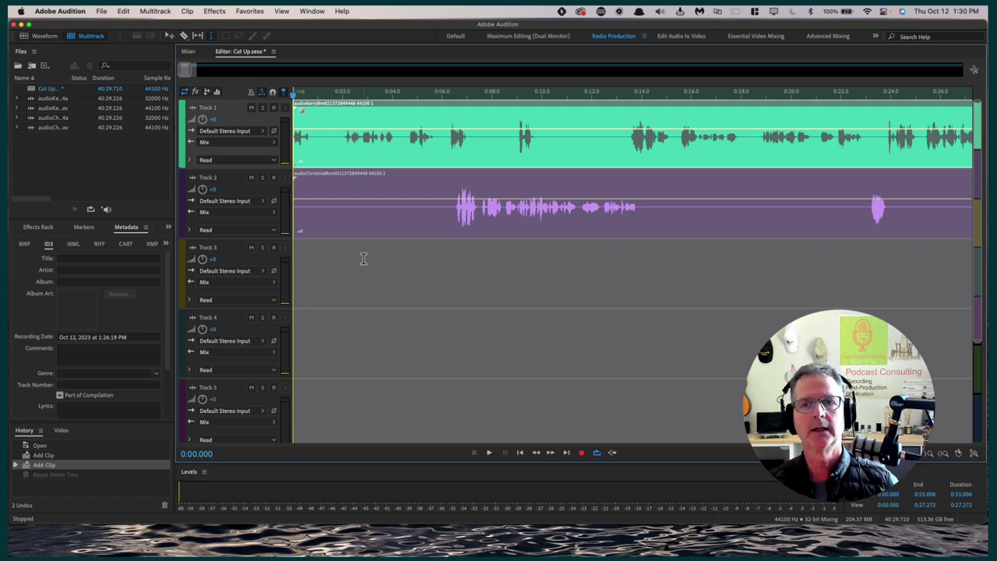
scroll(460, 312, "down", 5)
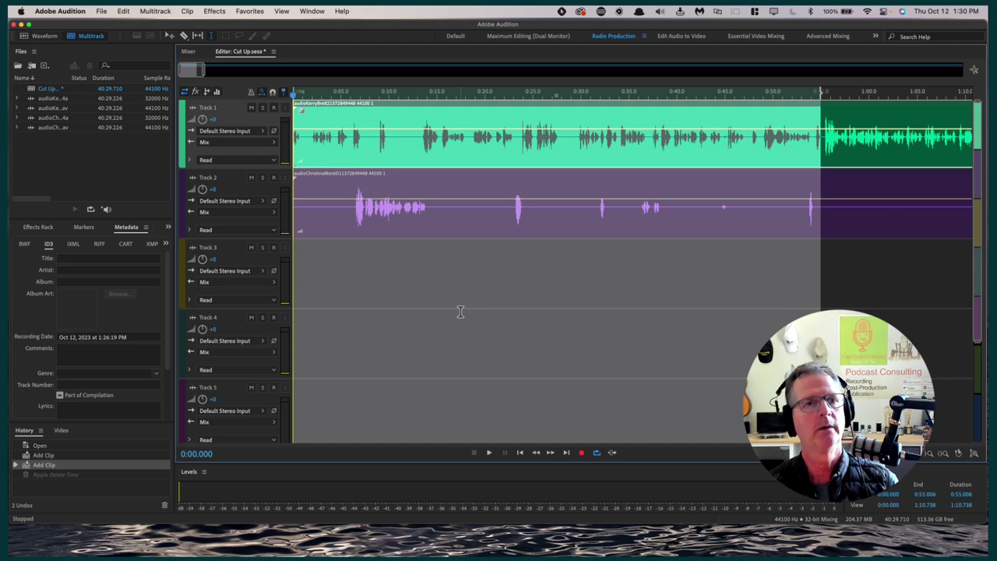
left_click(124, 12)
left_click(123, 12)
left_click(123, 12)
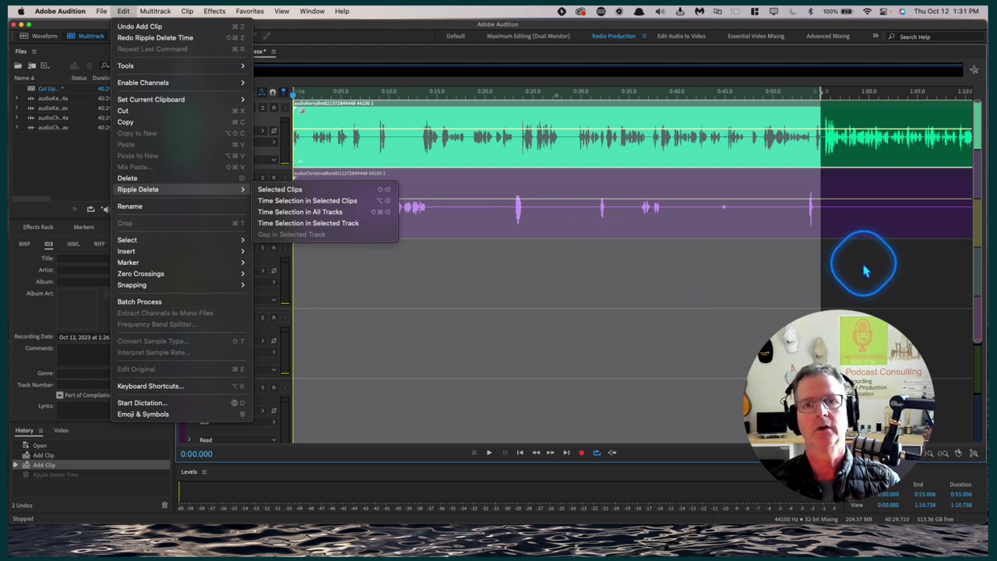
left_click(632, 31)
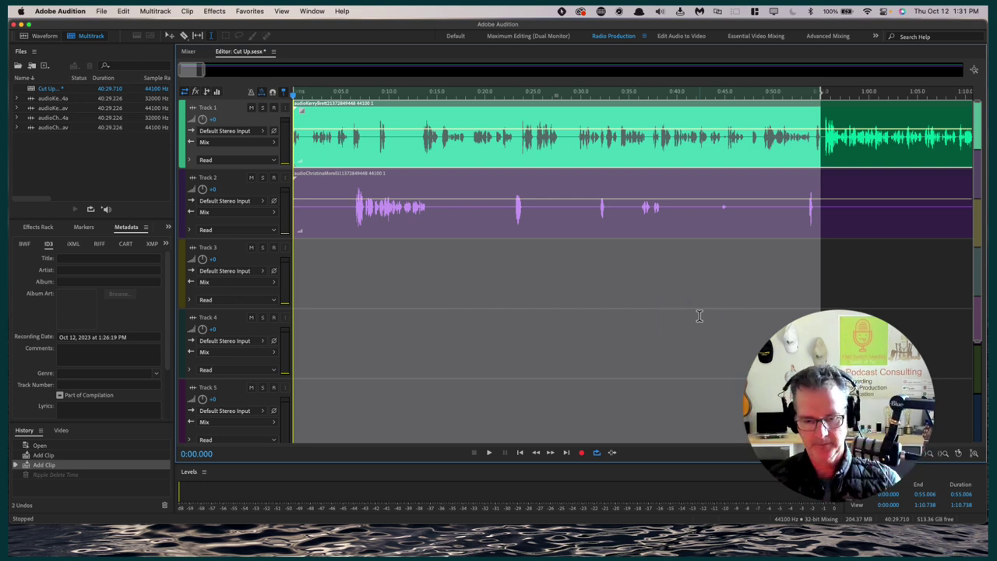
key("super+shift+z")
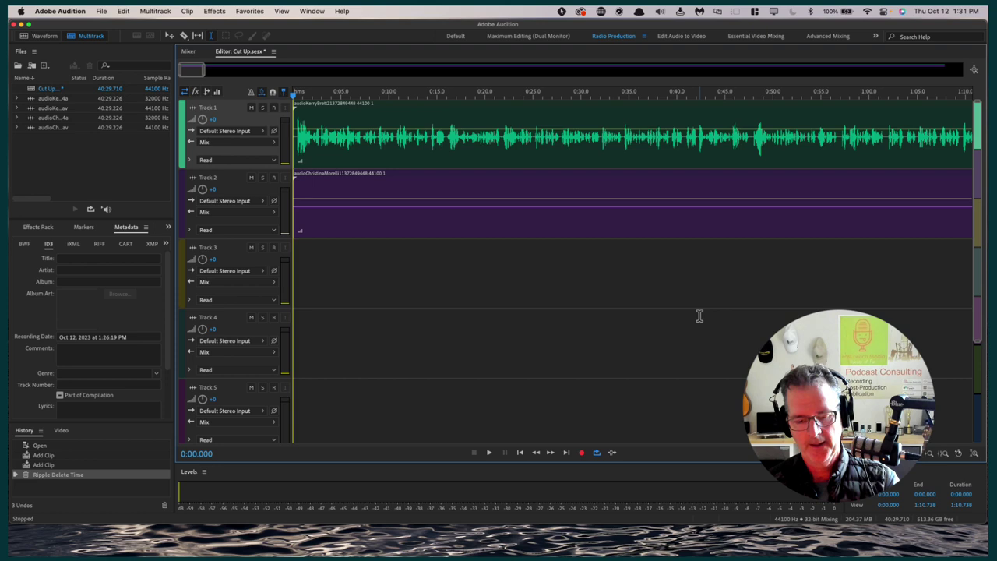
Undo the ripple delete and razor-split both Track 1 and Track 2 clips at 0:55.
key("super+z")
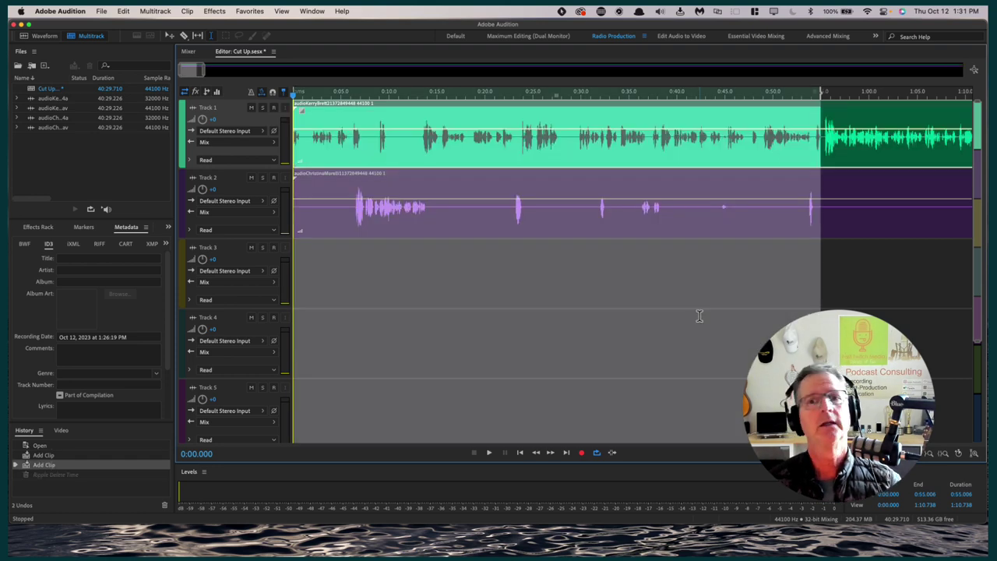
left_click(838, 279)
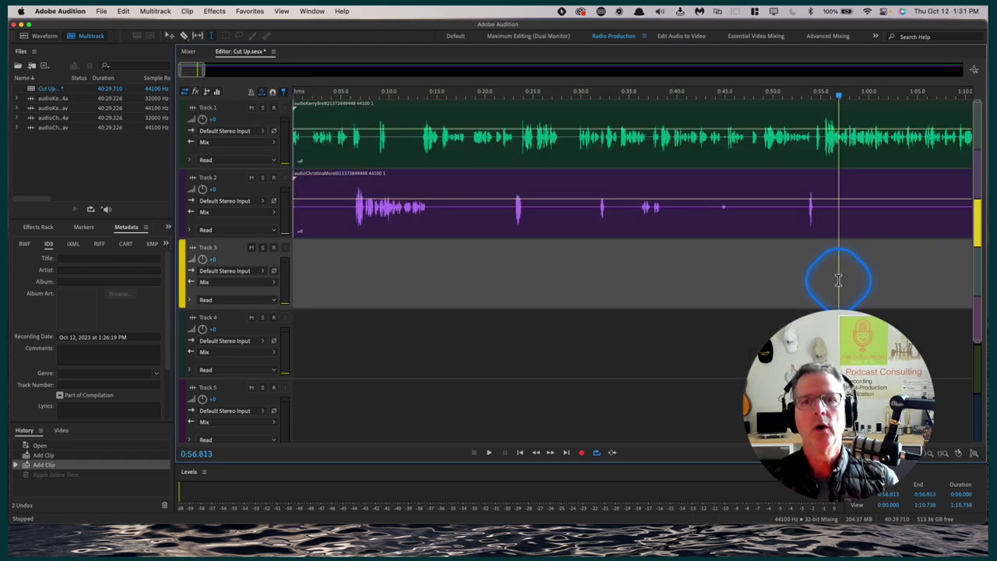
left_click(821, 117)
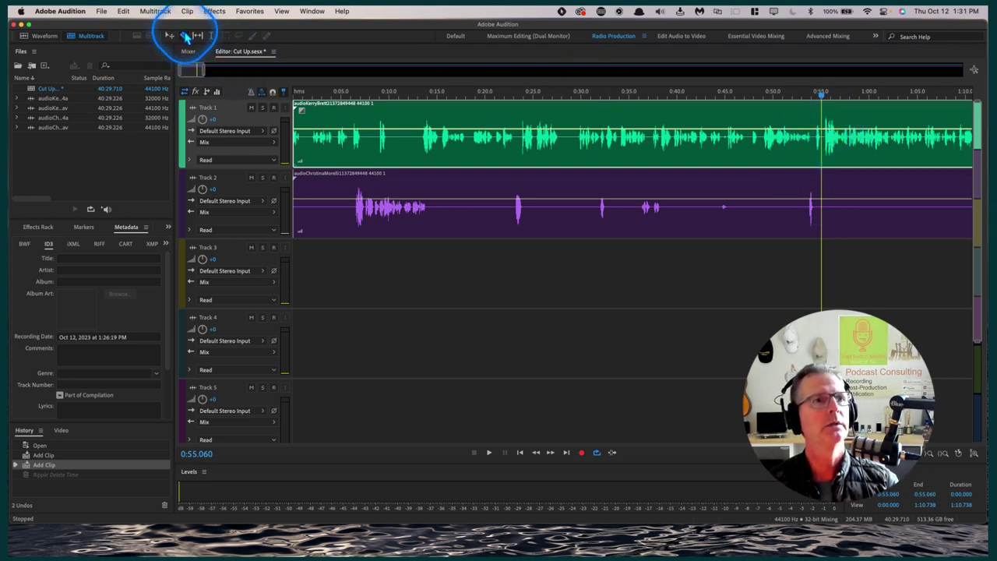
left_click(824, 164)
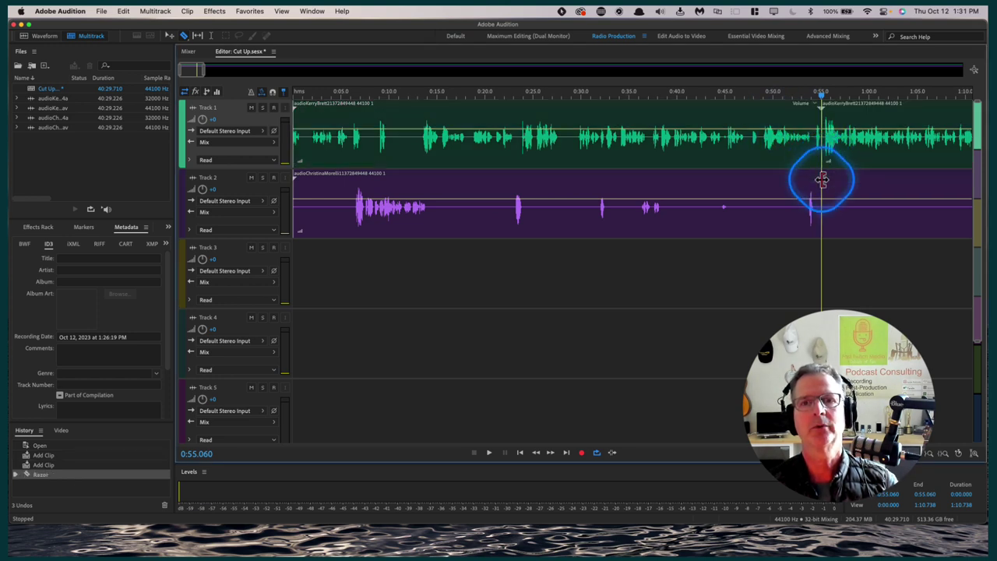
left_click(822, 180)
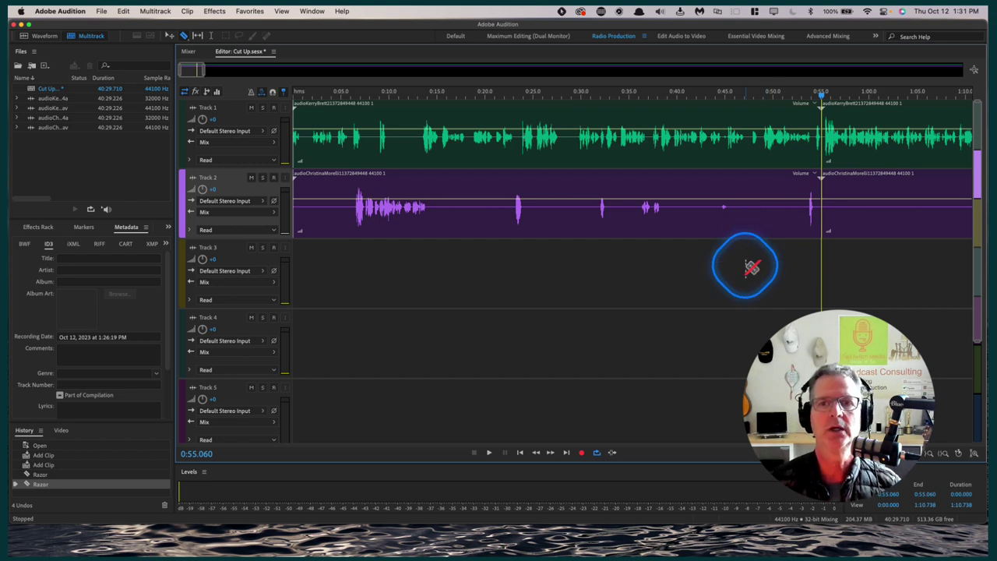
left_click(169, 36)
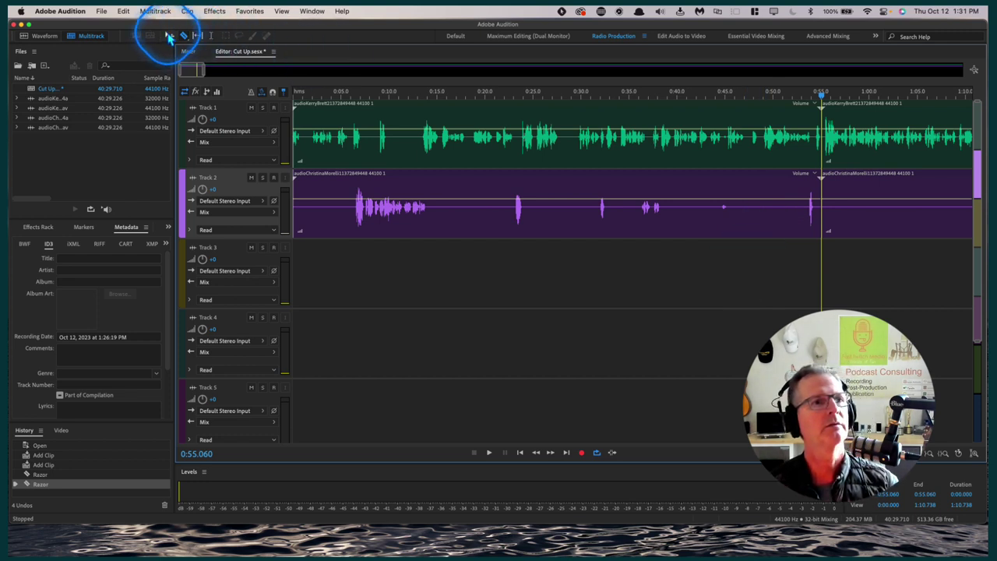
left_click(739, 93)
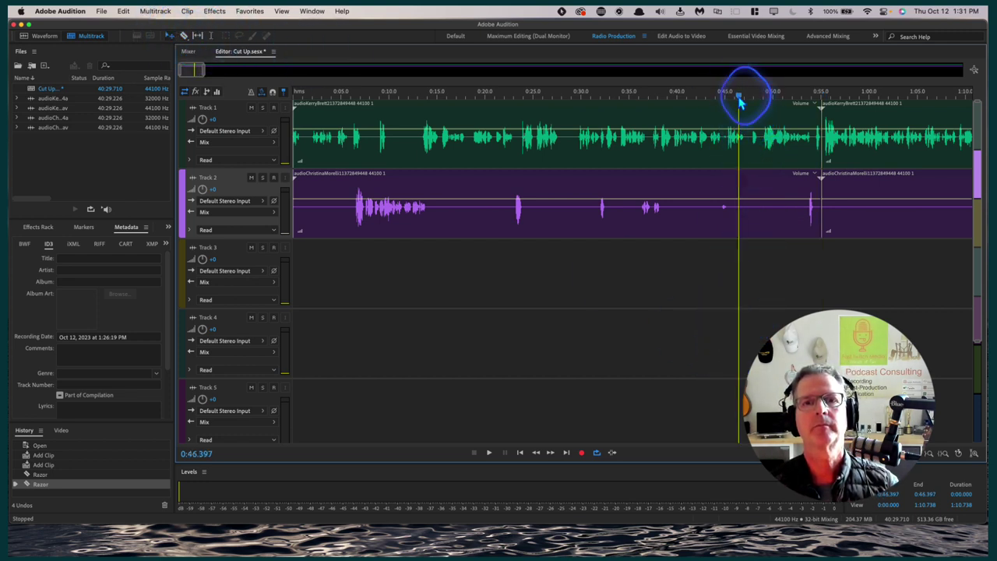
Select each track's clips around 0:55, delete the opening clips one by one, then undo.
left_click(689, 124)
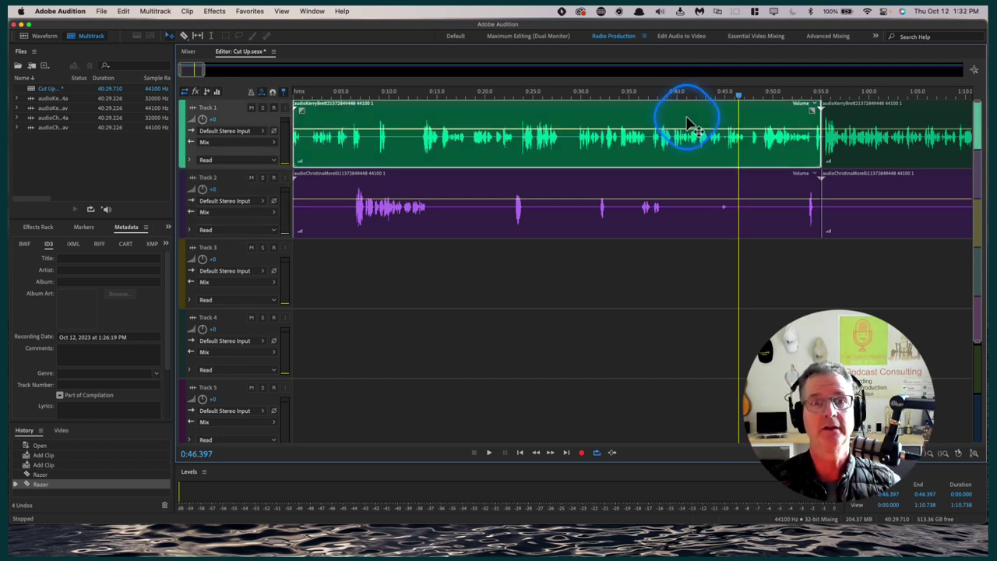
left_click(888, 117)
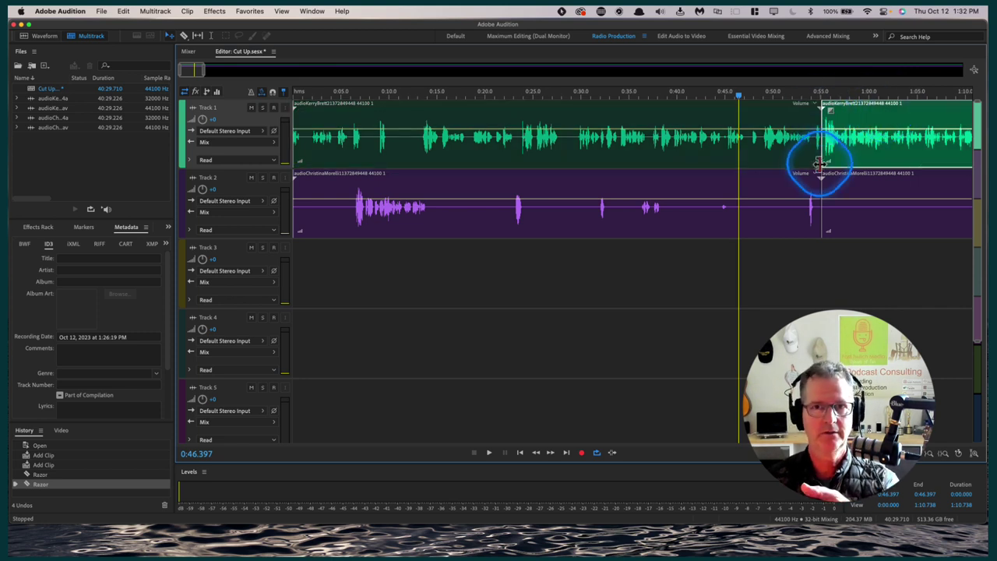
left_click(653, 195)
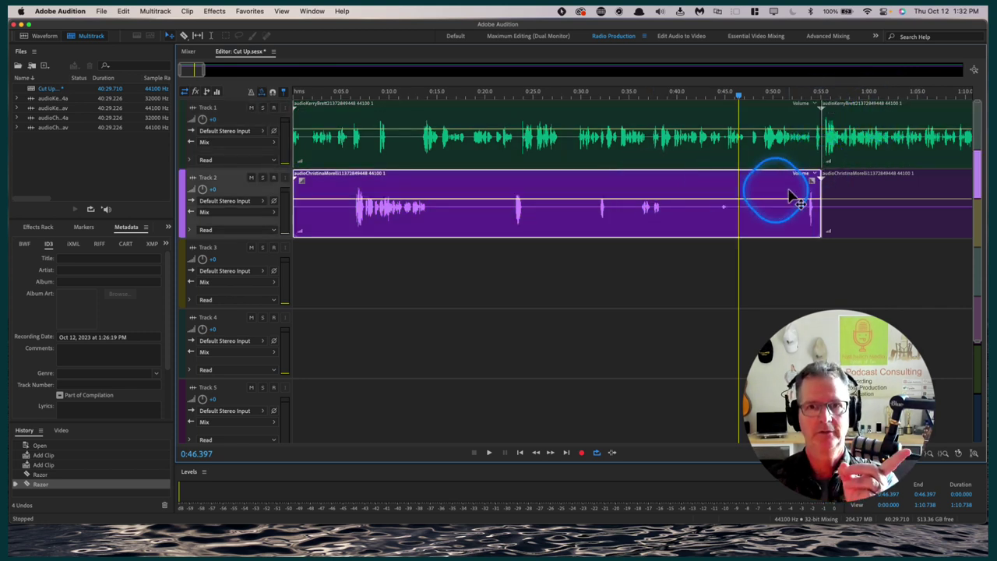
left_click(861, 193)
left_click(752, 121)
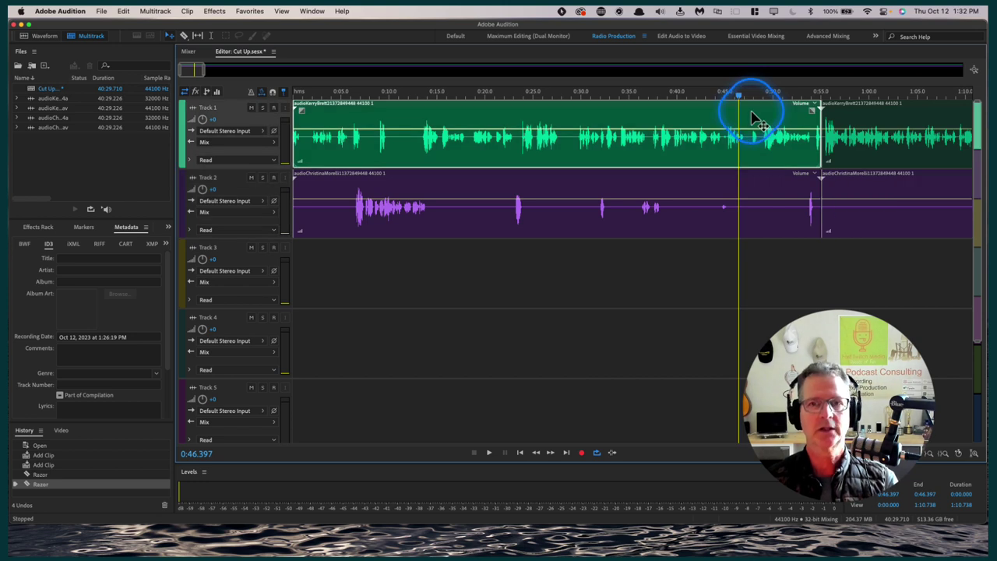
key("Delete")
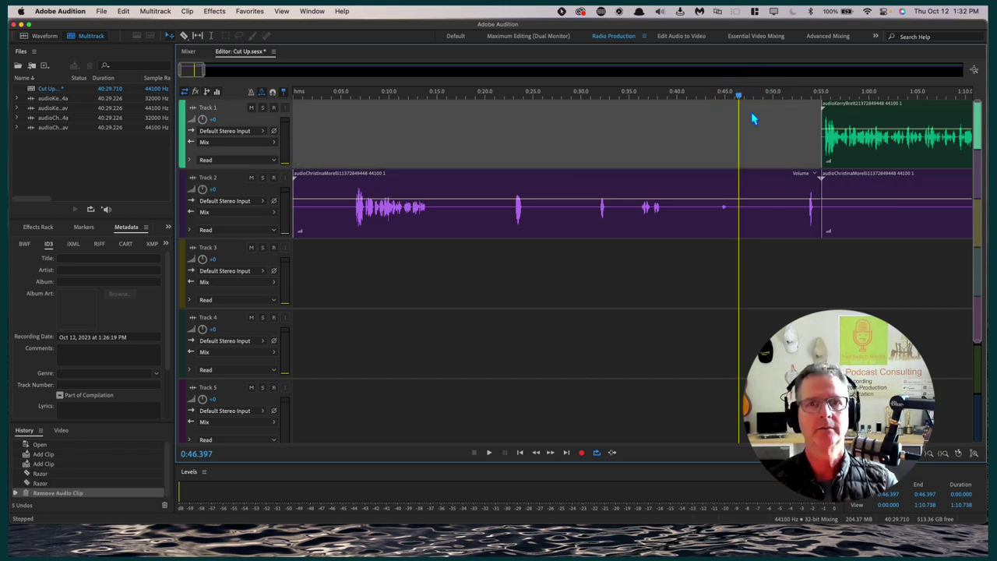
left_click(715, 187)
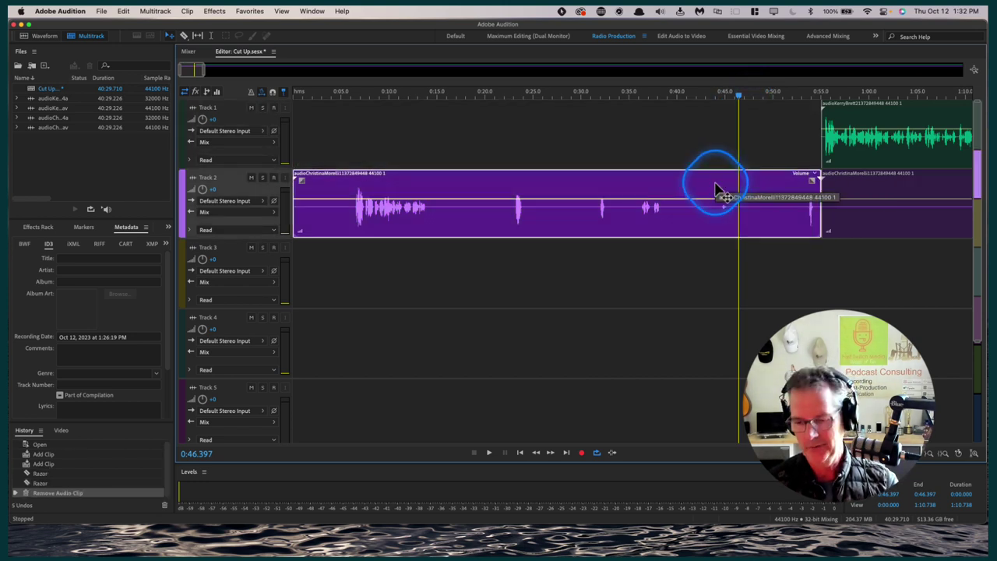
key("Delete")
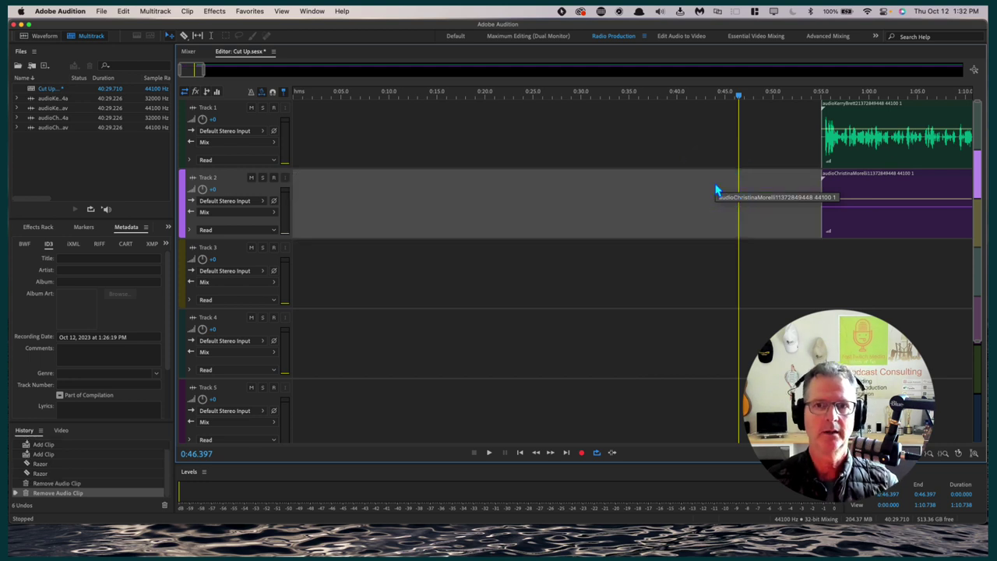
key("super+z")
key("super+z")
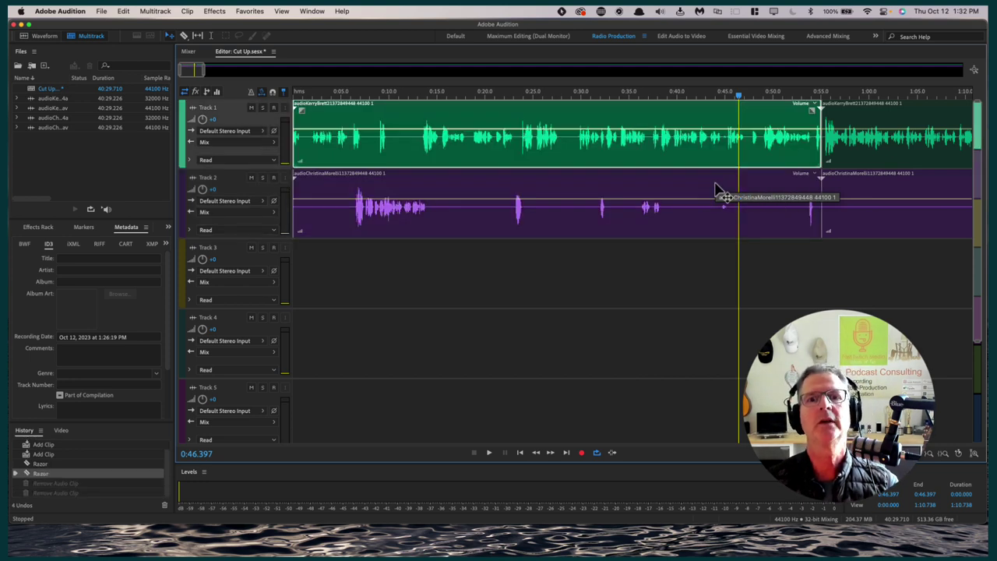
Marquee-select and delete both opening clips together, then select both remaining clips after 0:55.
left_click_drag(768, 298, 691, 274)
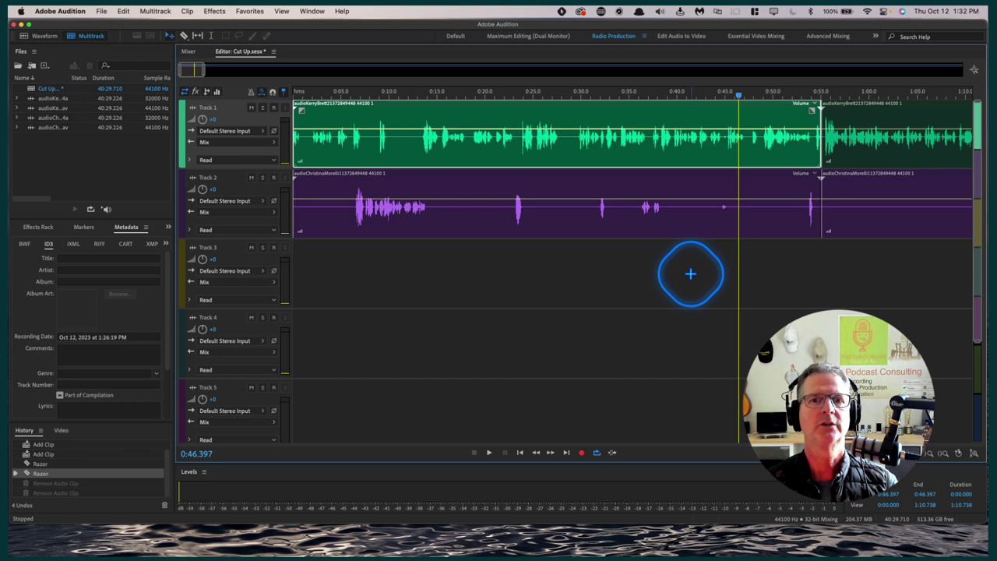
left_click_drag(691, 274, 688, 154)
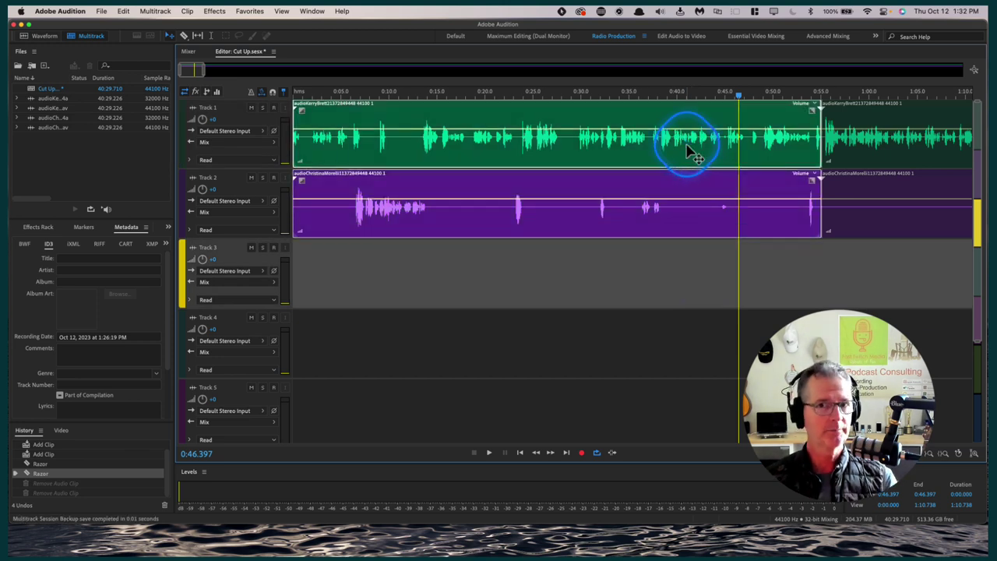
key("Delete")
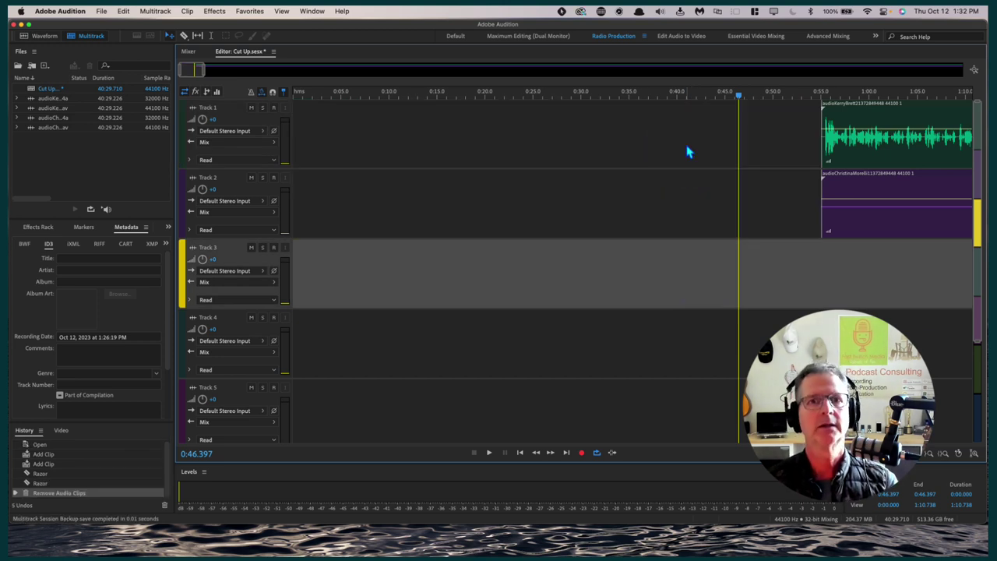
left_click_drag(884, 260, 363, 133)
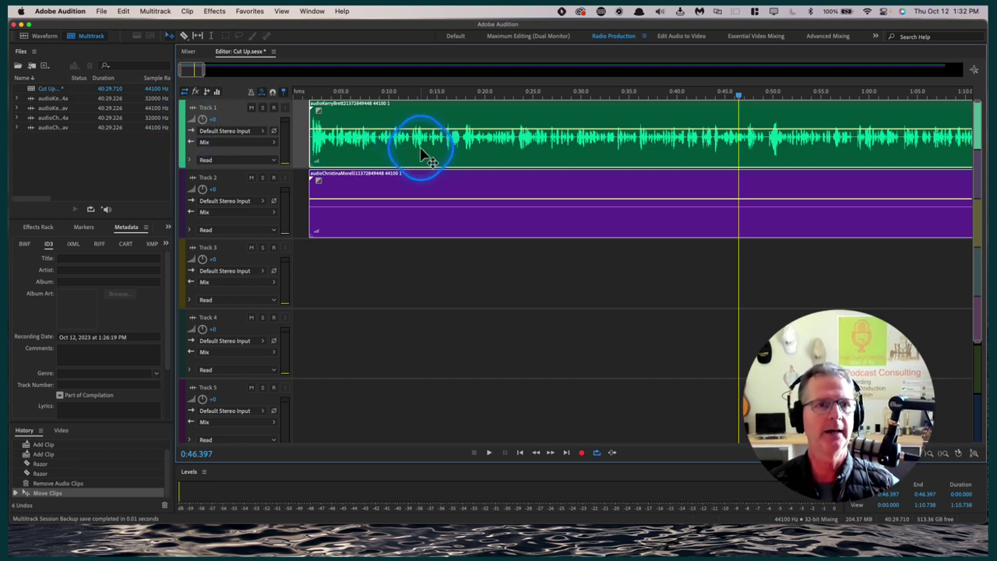
scroll(730, 181, "right", 5)
scroll(730, 181, "right", 4)
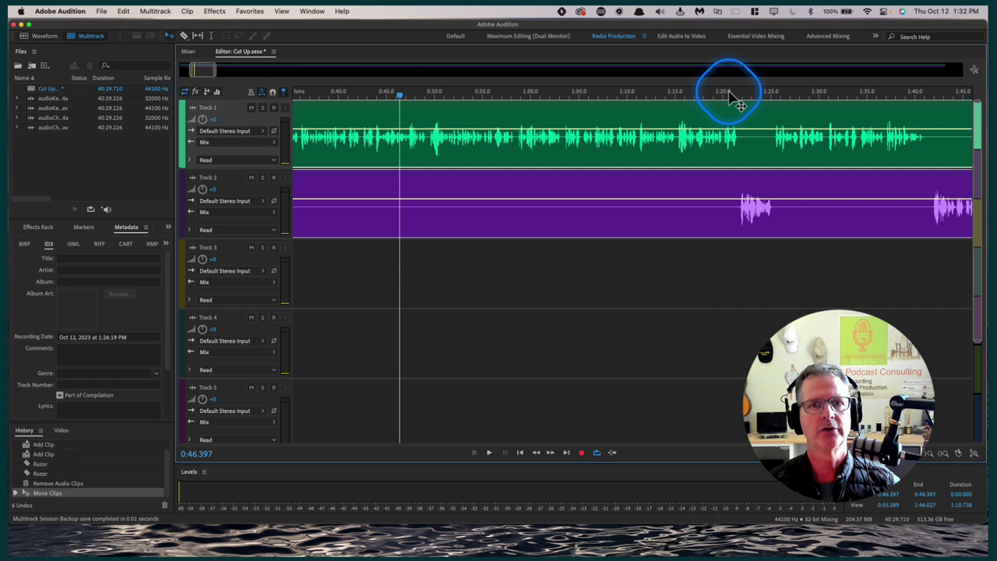
left_click(711, 94)
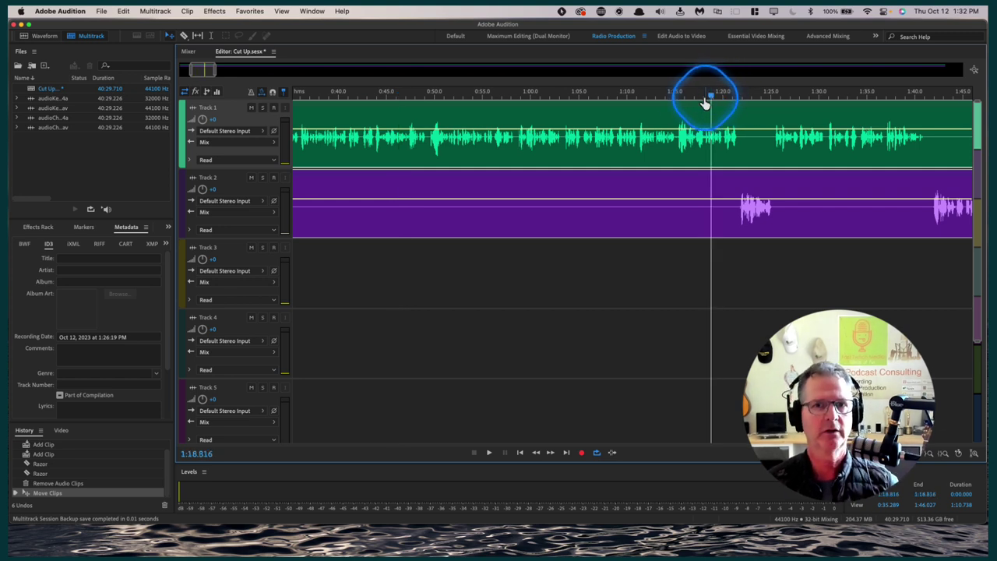
left_click(646, 95)
key("space")
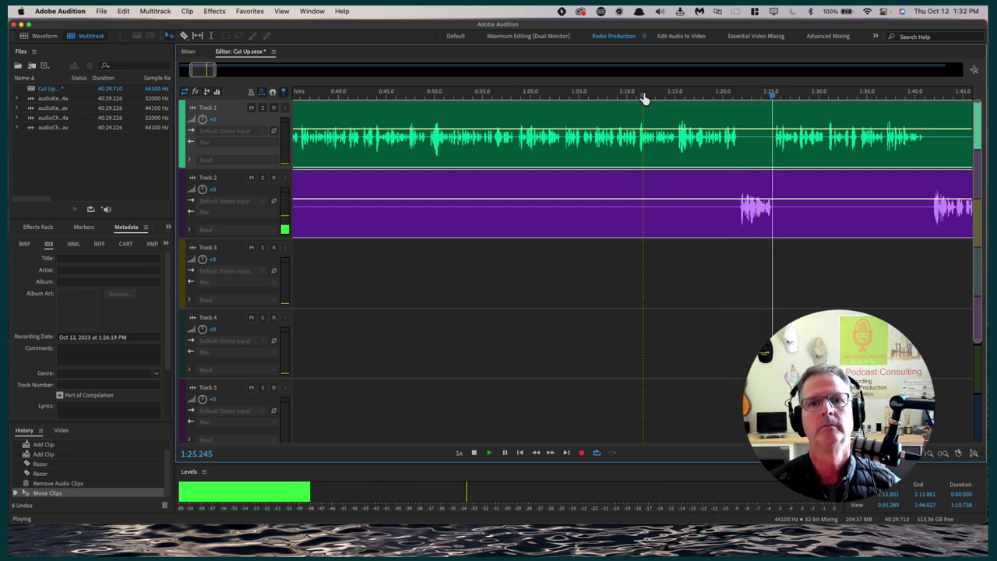
key("space")
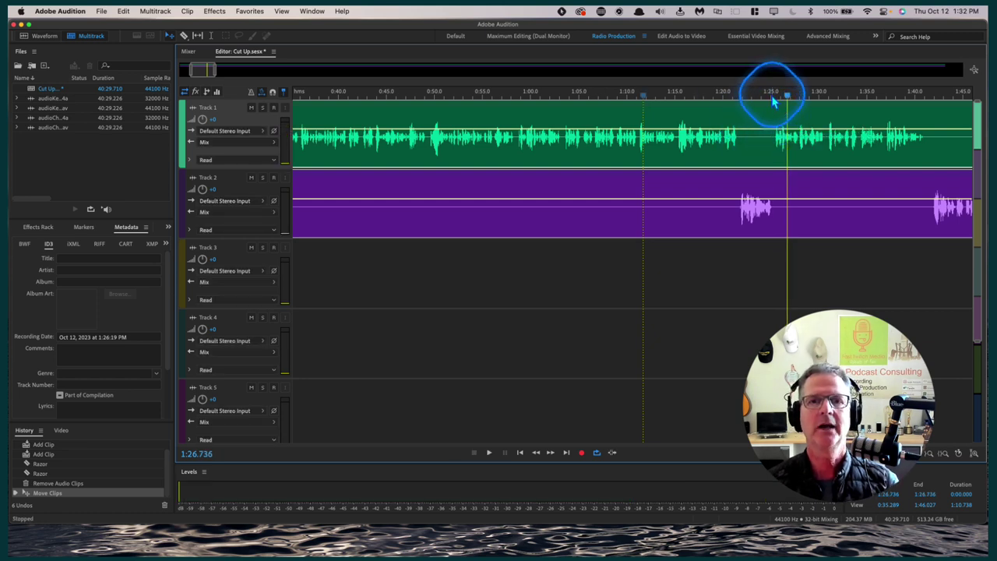
Mark a Track 1 range of about 1:25.09–1:25.48, loop-playing it to tighten the start.
left_click(211, 36)
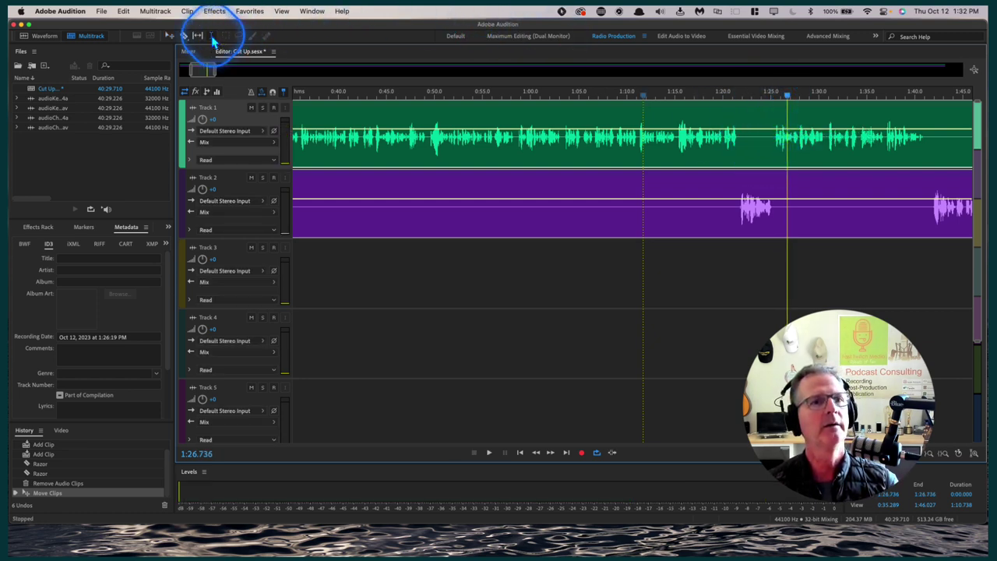
left_click(779, 248)
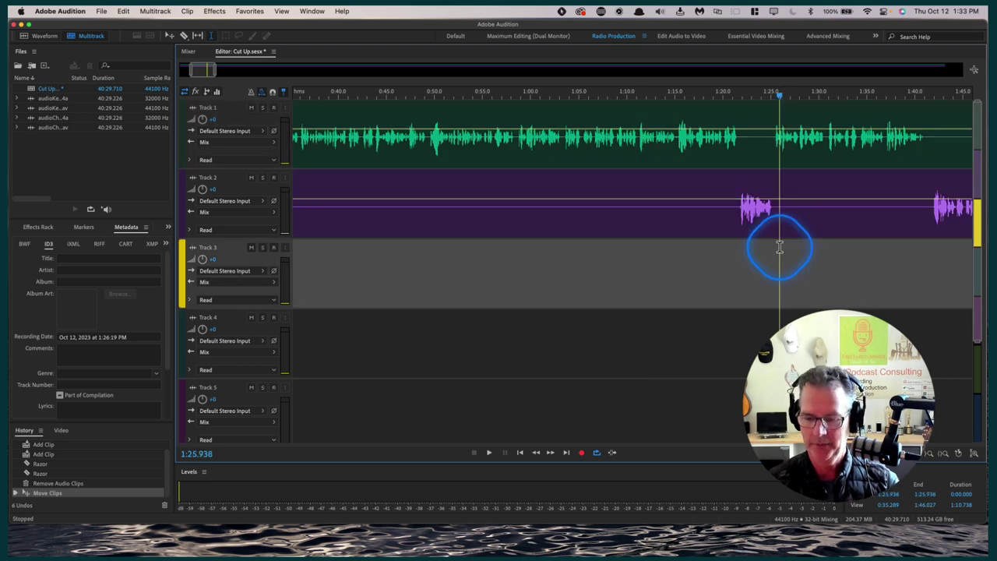
key("equal")
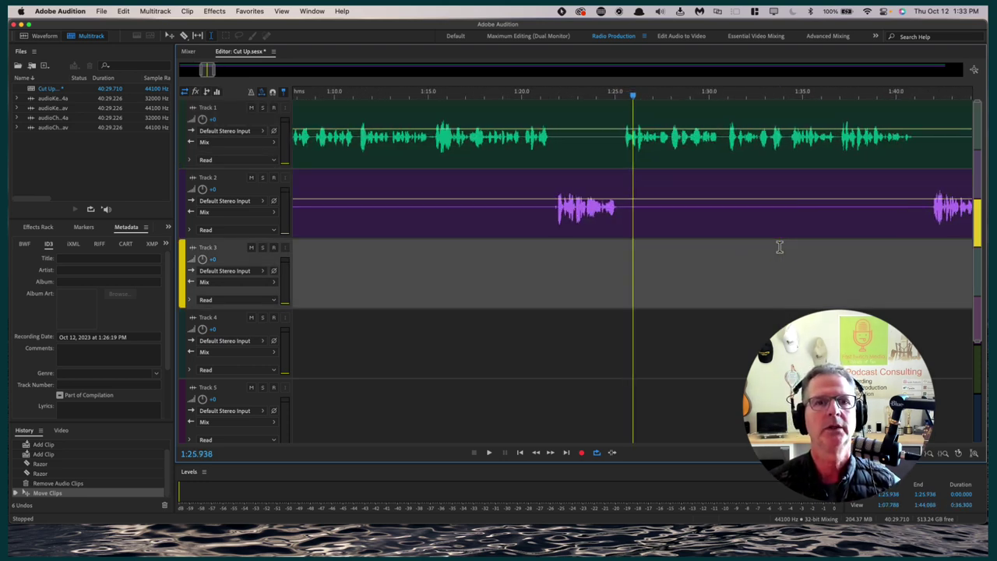
key("equal")
left_click_drag(608, 129, 555, 127)
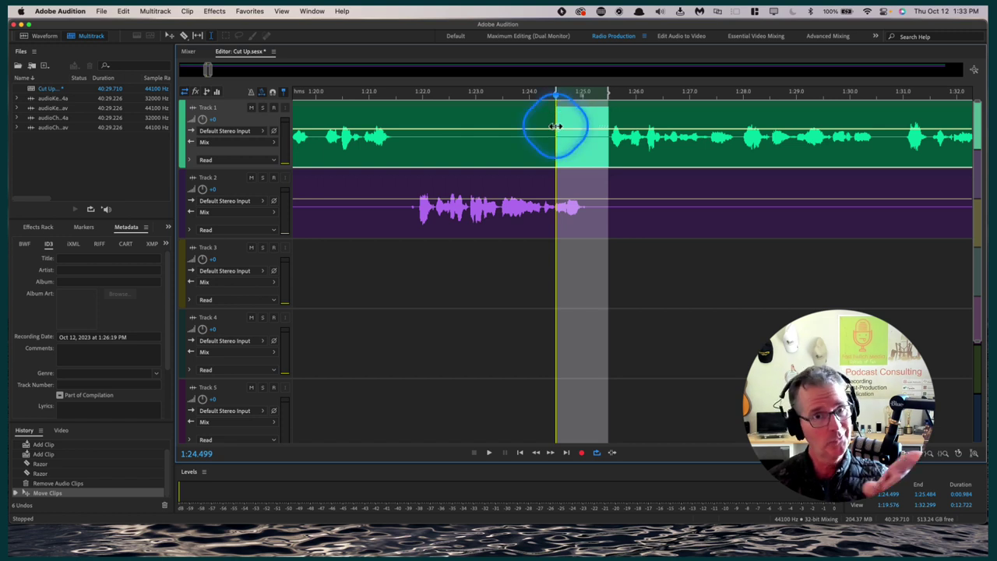
key("space")
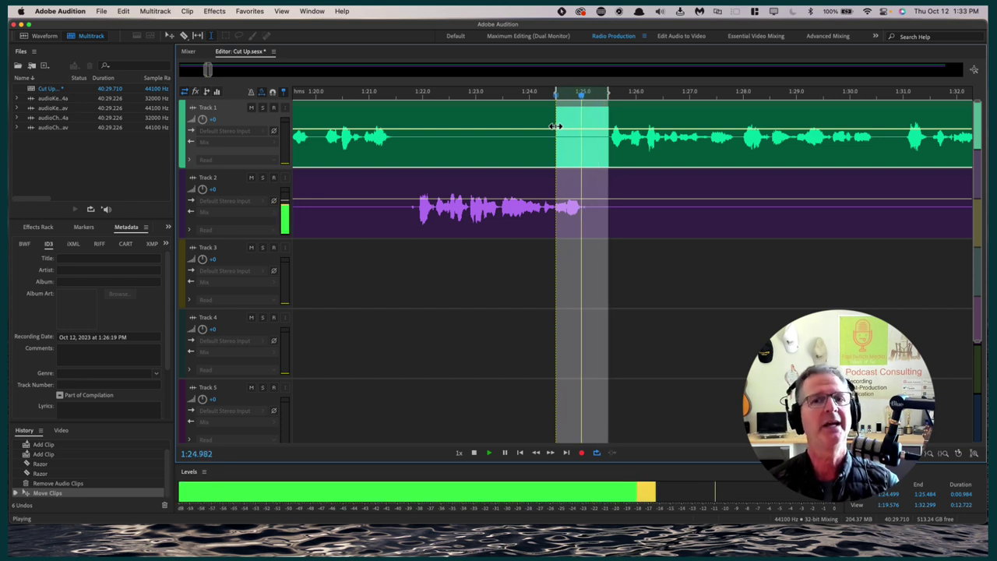
key("space")
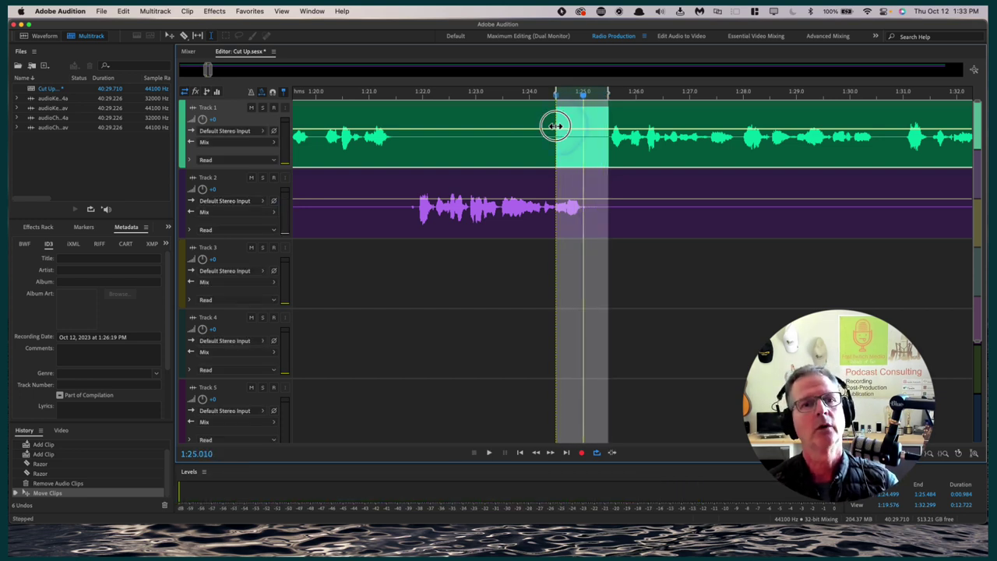
left_click_drag(555, 126, 588, 122)
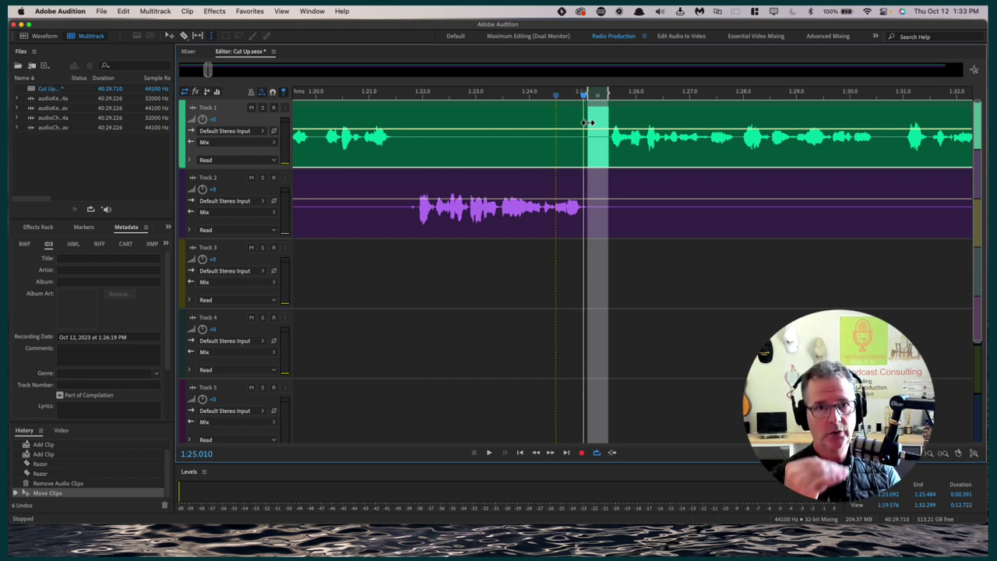
Lift 1:25.092–1:25.484 out of Track 1's clip, leaving a 0.391-second gap.
left_click_drag(600, 113, 605, 117)
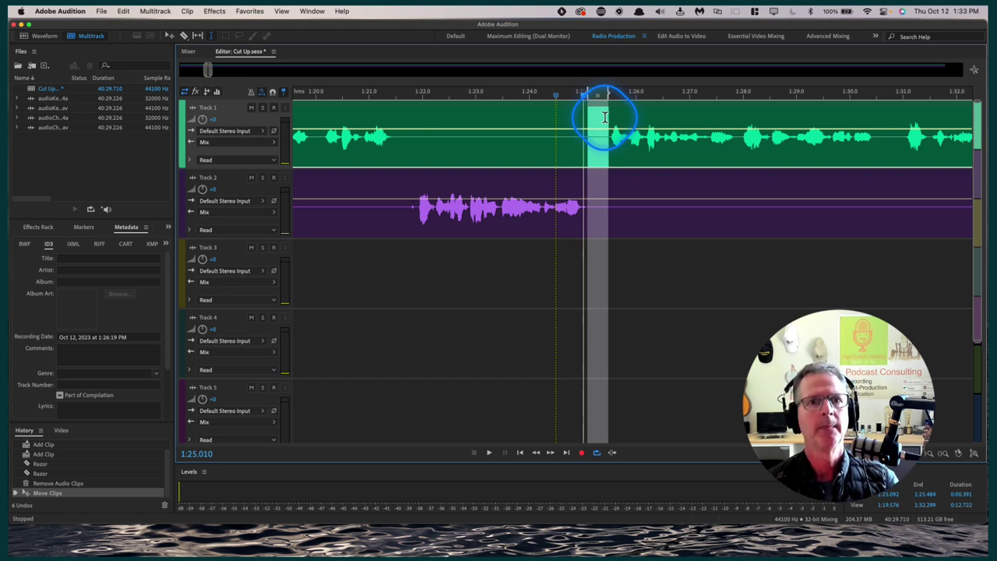
left_click_drag(605, 116, 607, 124)
key("Delete")
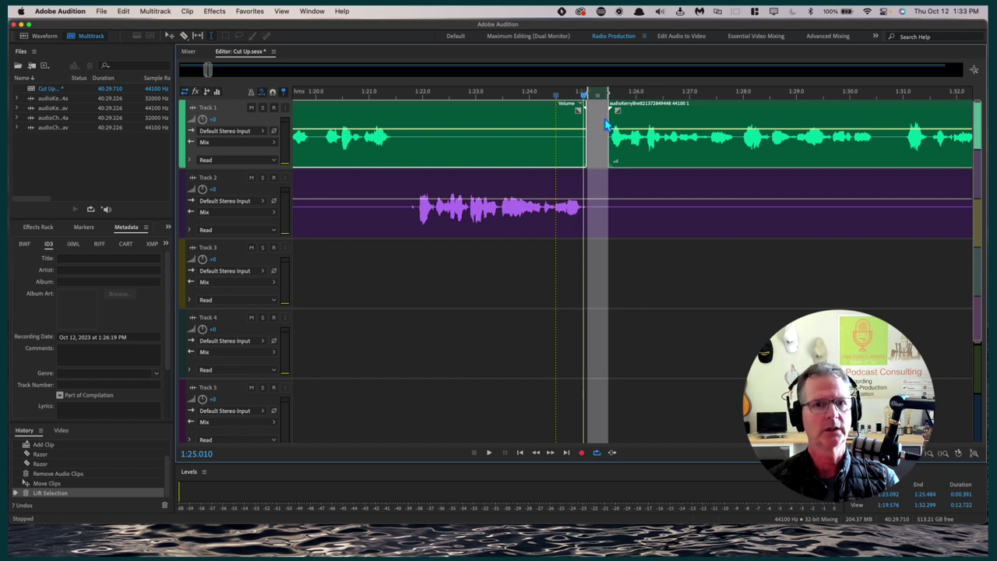
Clear the time selection and set the playhead near 1:26.3 to inspect the gap.
left_click(590, 216)
left_click(652, 270)
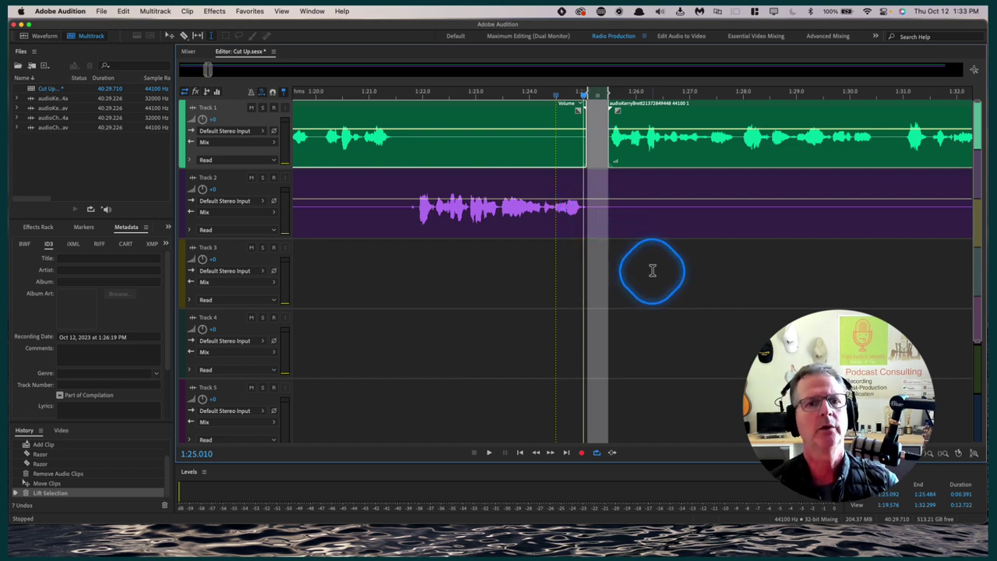
left_click_drag(586, 99, 602, 115)
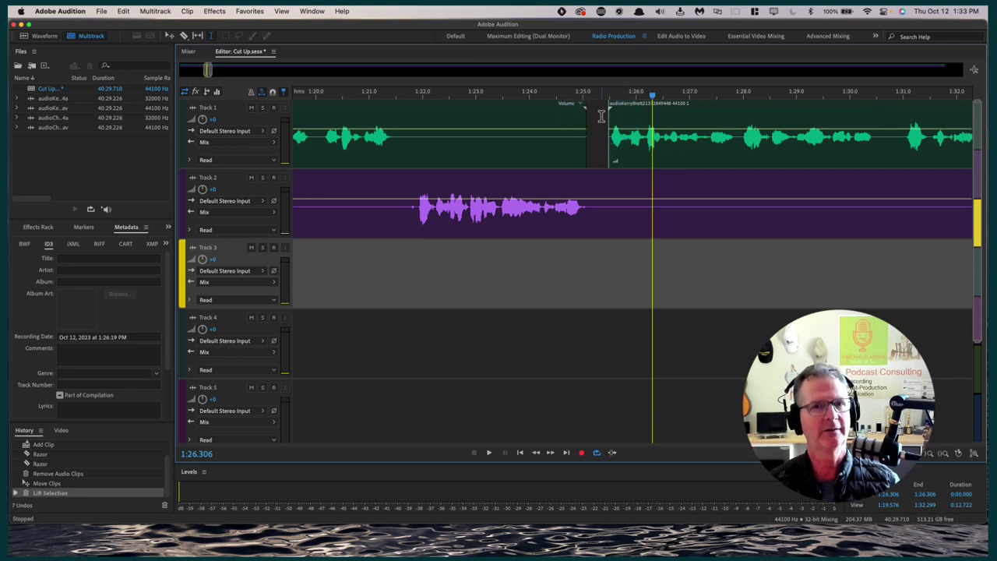
left_click(441, 110)
mouse_move(613, 138)
left_mouse_down()
mouse_move(621, 133)
mouse_move(605, 130)
left_mouse_up()
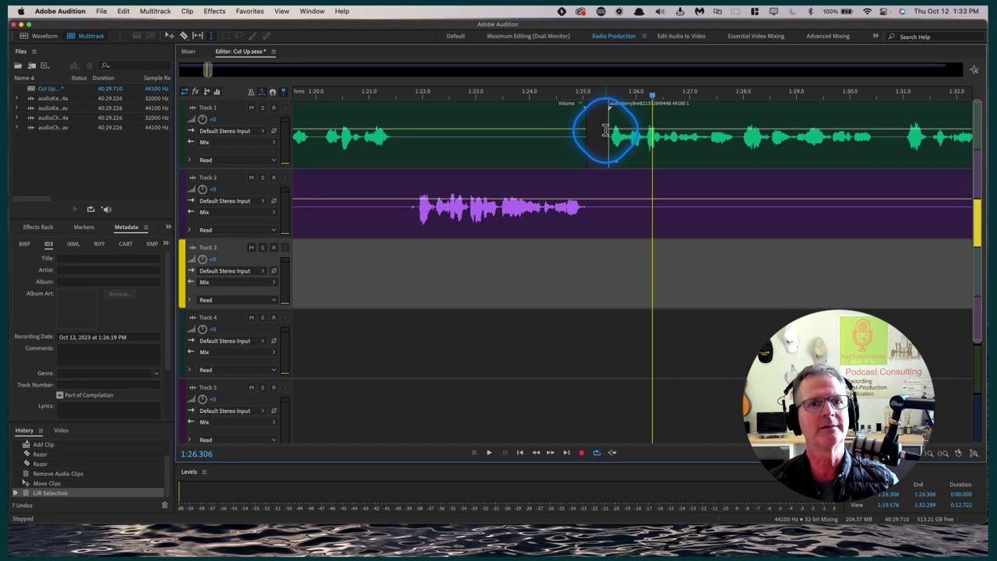
Undo the lift, then lift the selected range out of Track 1 again.
key("super+z")
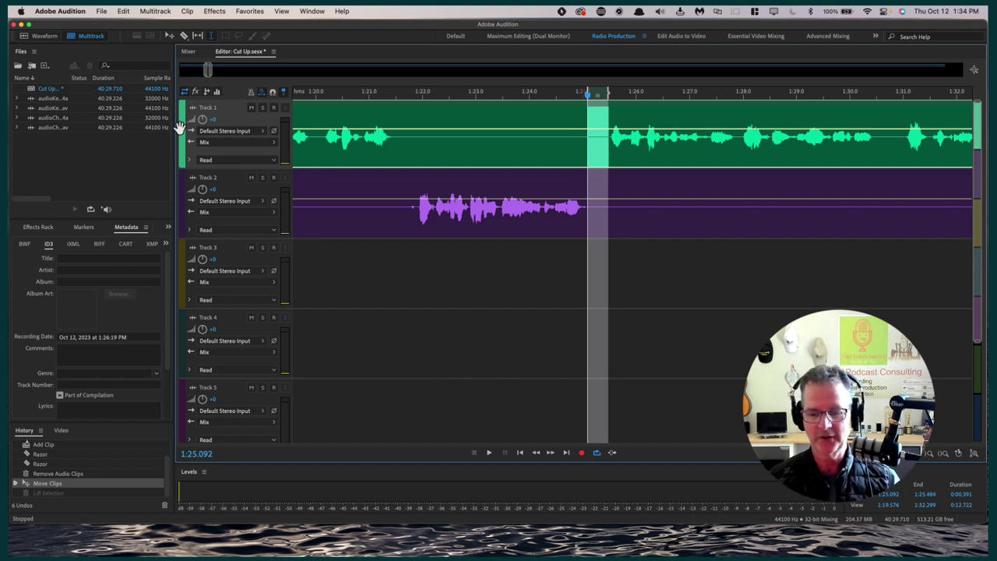
key("Delete")
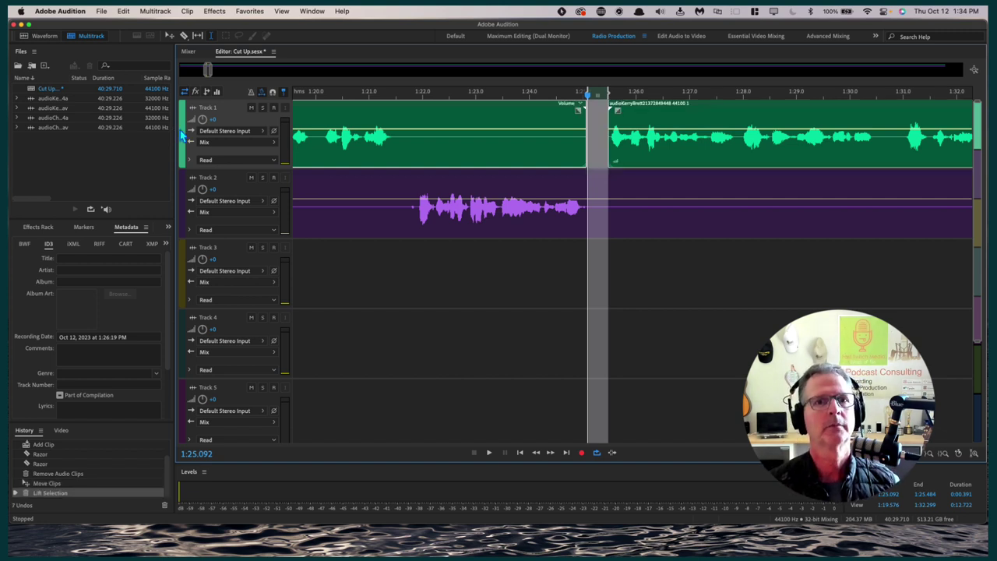
left_click(626, 274)
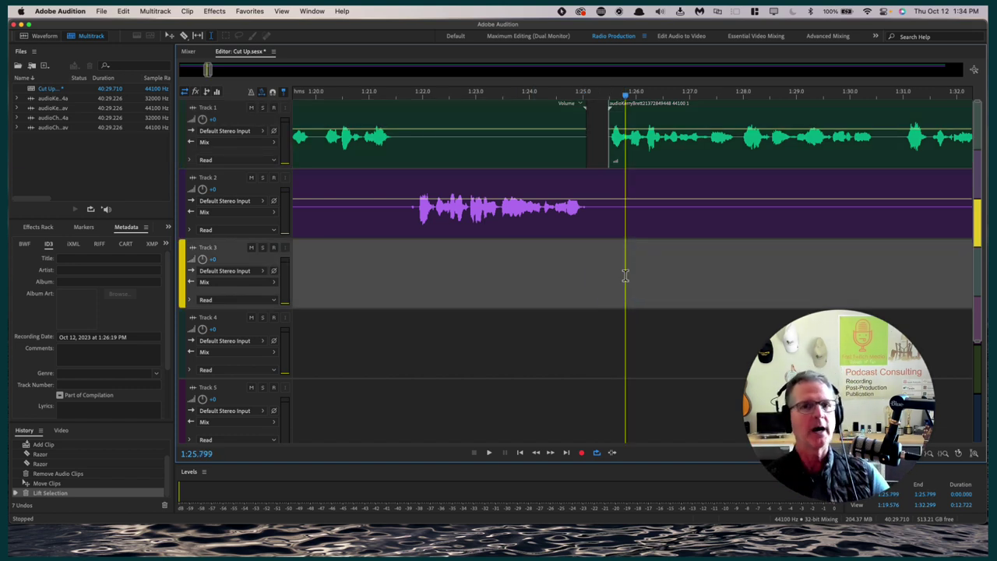
Slide the later Track 1 clip left with the Move tool to close the gap.
left_click_drag(624, 131, 628, 111)
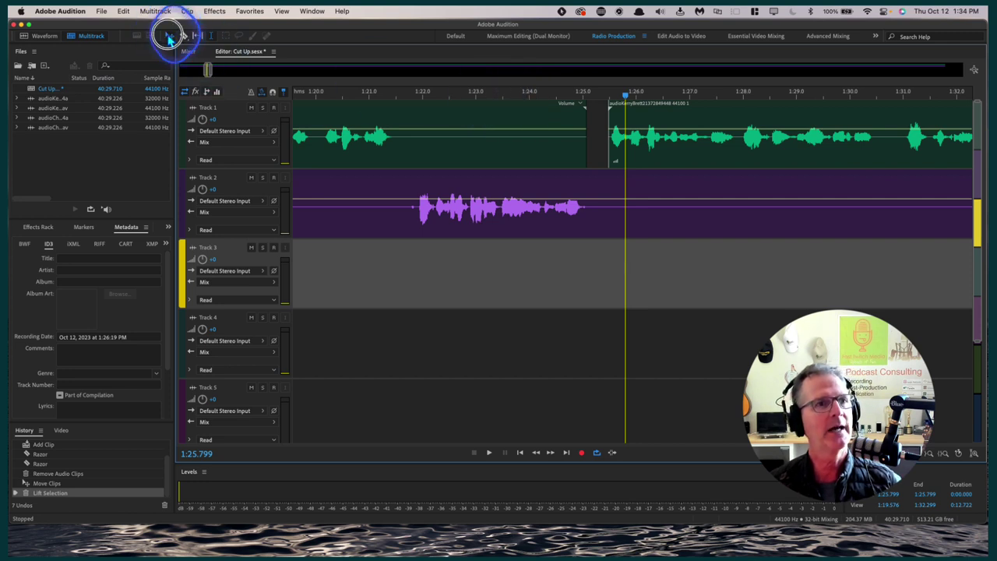
left_click(649, 113)
left_click_drag(648, 114, 627, 112)
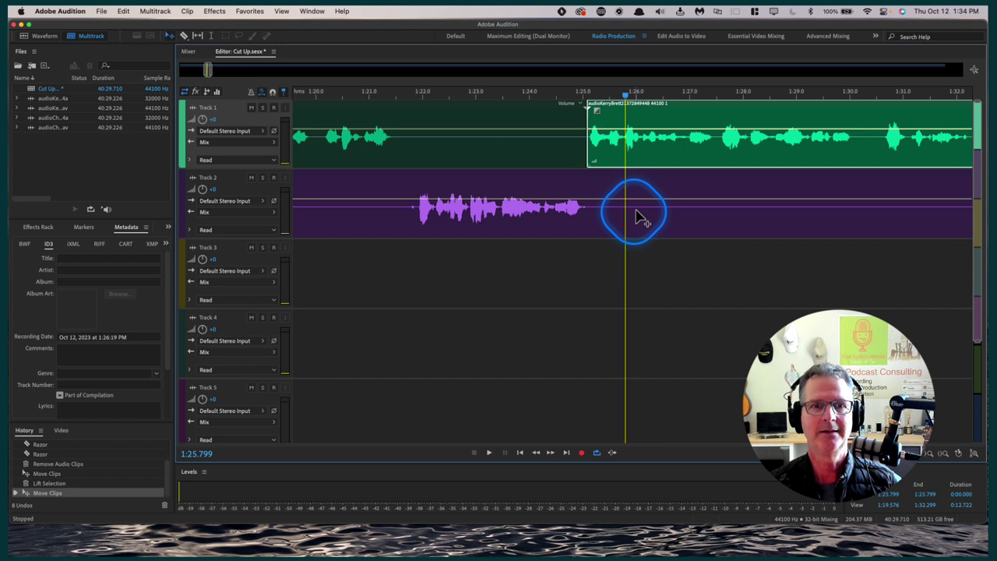
Undo the clip move so the 0.391-second gap on Track 1 reopens.
scroll(684, 261, "right", 5)
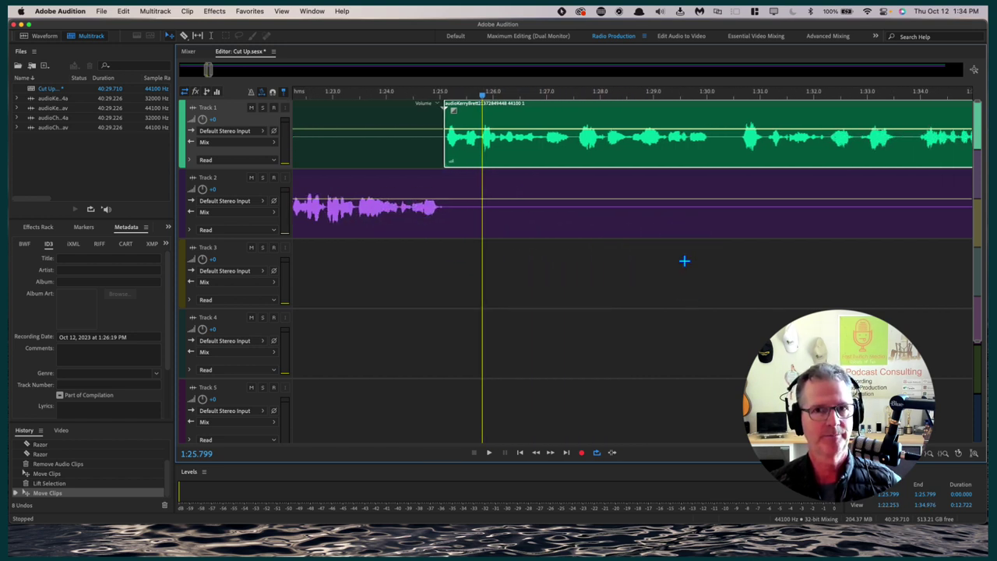
left_click(519, 119)
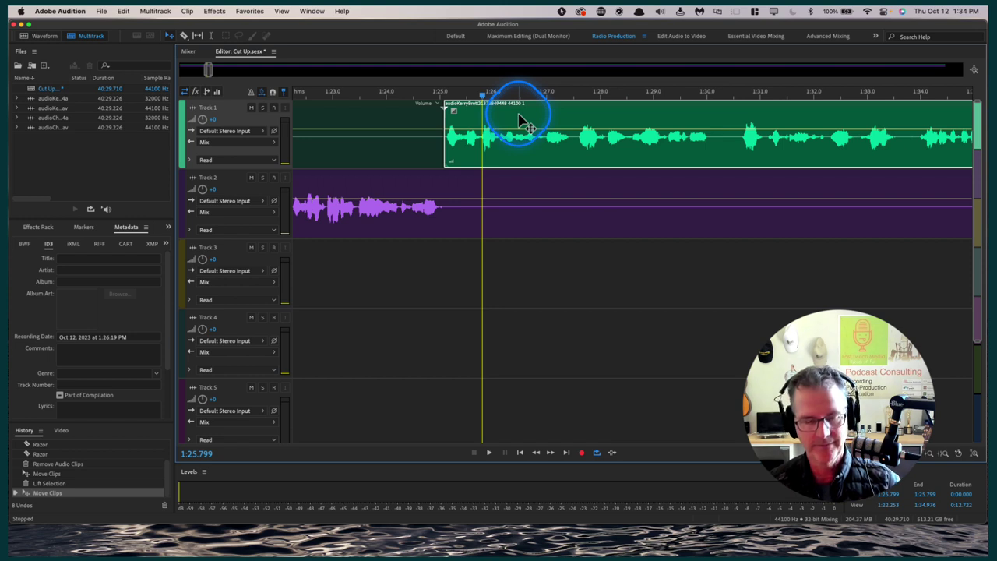
key("super+z")
left_click(456, 162)
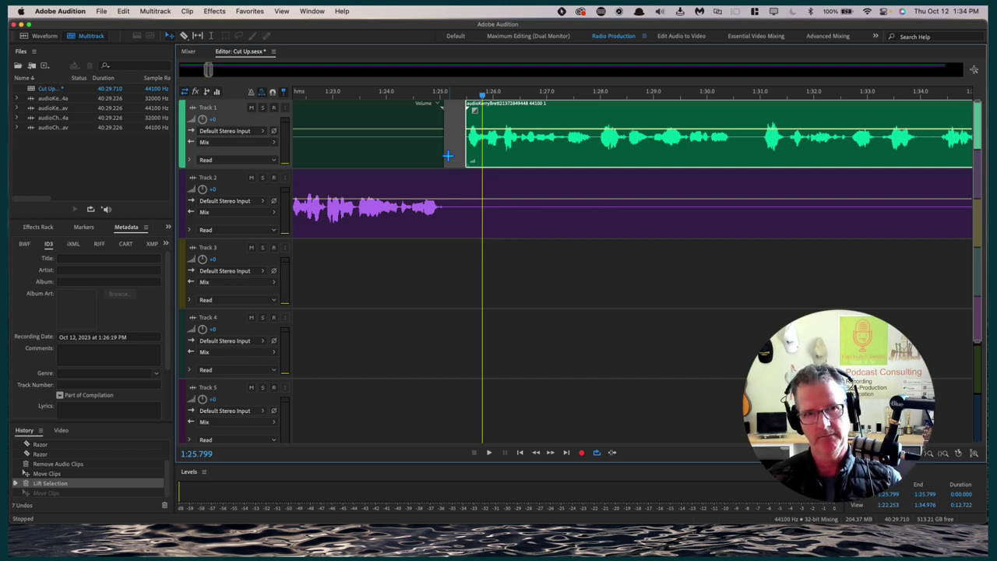
left_click_drag(563, 138, 599, 109)
Revert to Track 1's uncut audio, then play from 1:25.8 to the pause near 1:42.
key("super+z")
key("super+z")
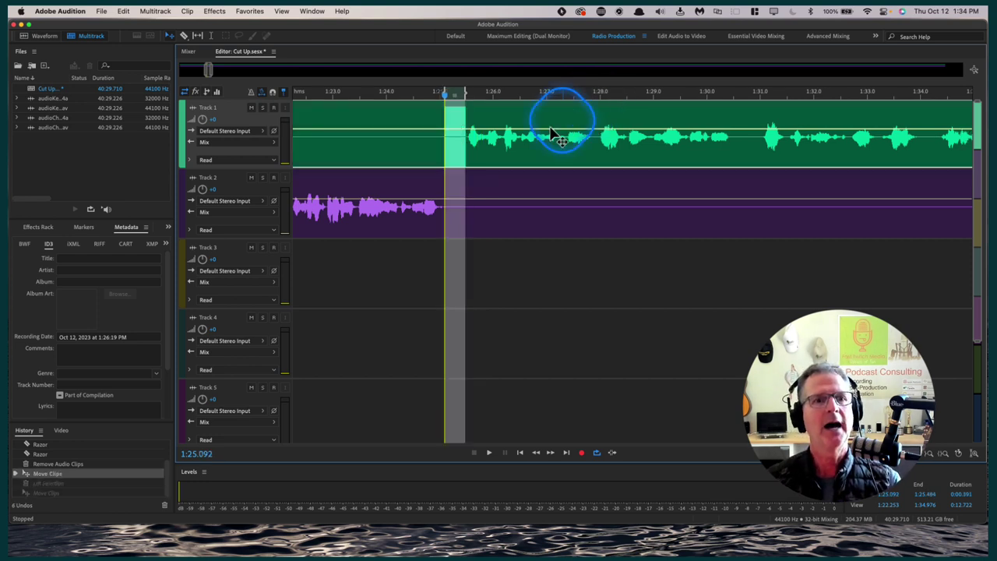
scroll(475, 239, "left", 5)
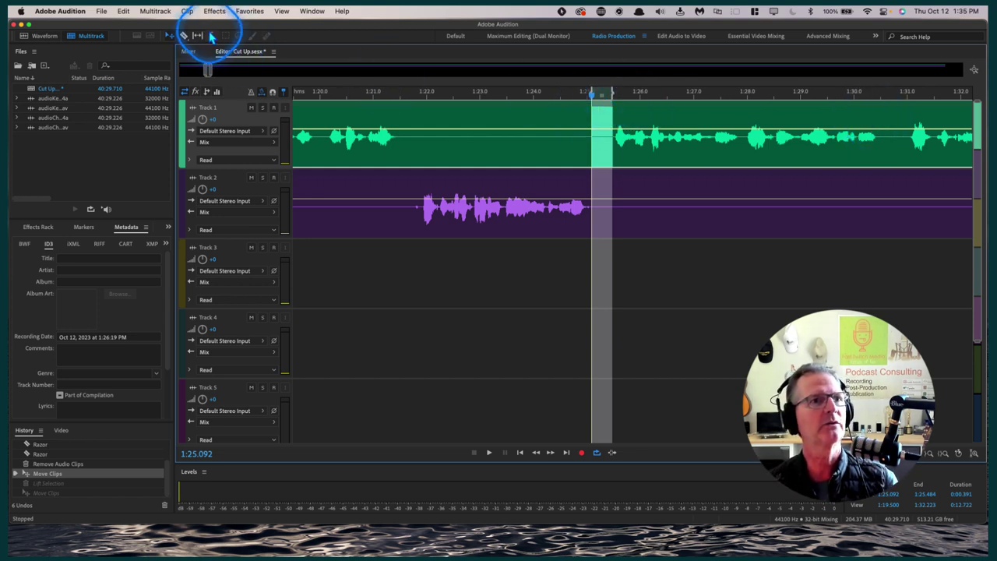
left_click(631, 115)
key("space")
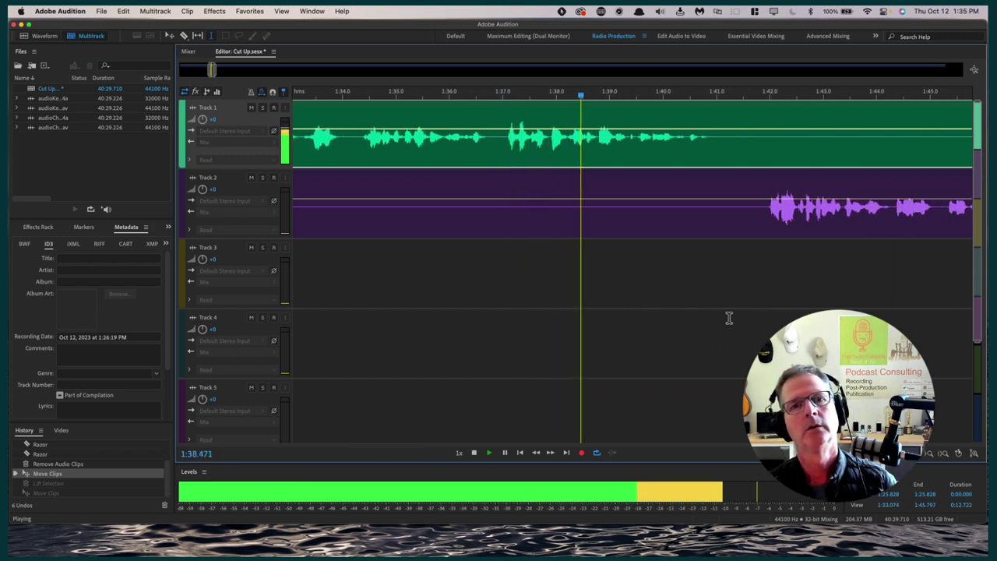
left_click(629, 229)
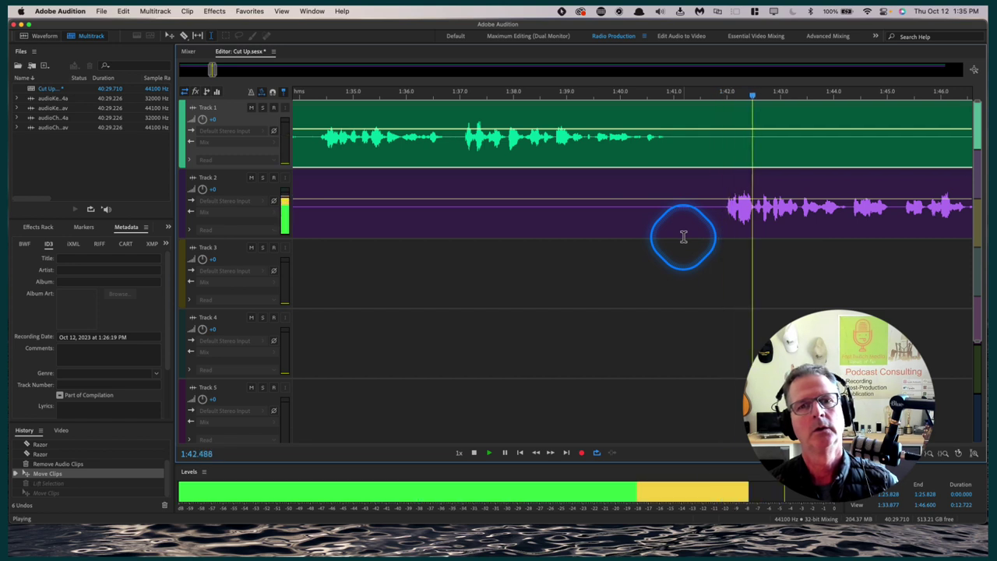
key("space")
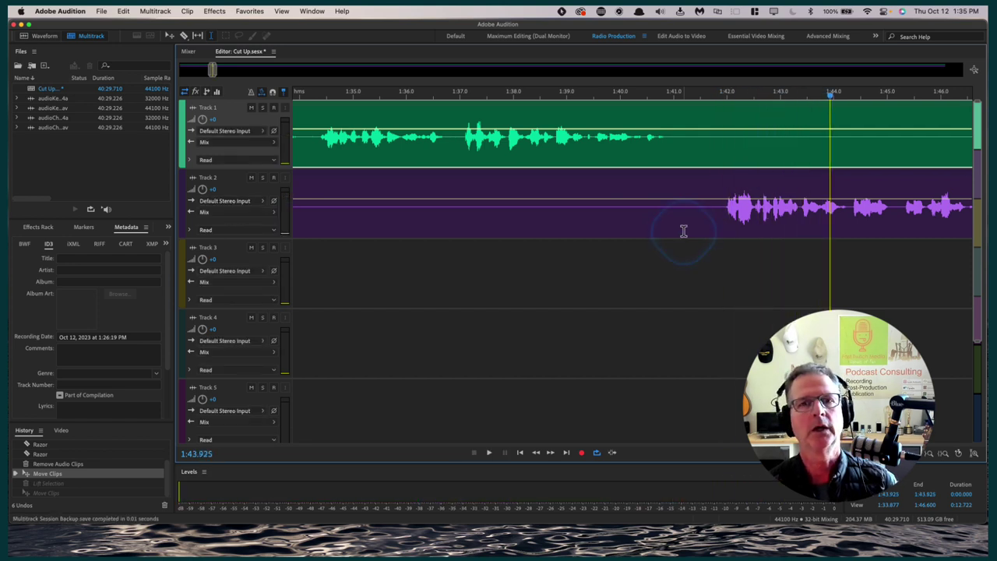
Ripple-delete the 0.860-second pause at 1:41.084 from all tracks and play across the cut.
left_click_drag(724, 151, 678, 152)
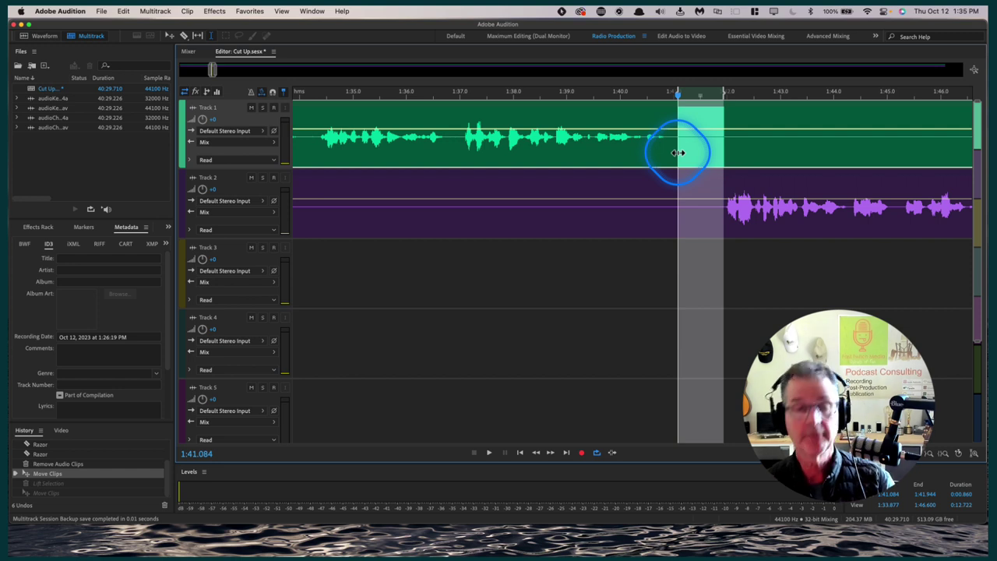
key("super+shift+BackSpace")
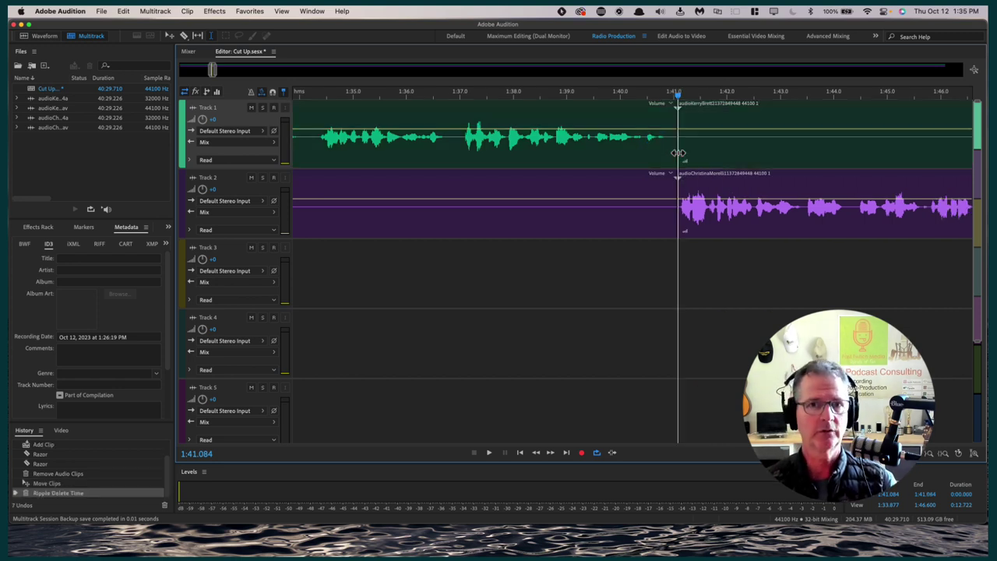
left_click(585, 117)
key("space")
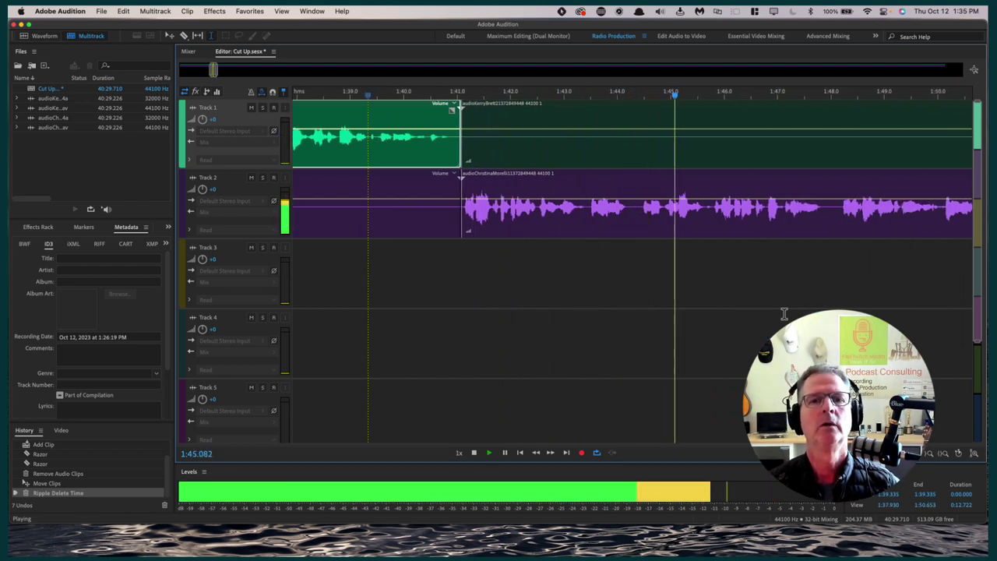
scroll(785, 314, "right", 10)
key("space")
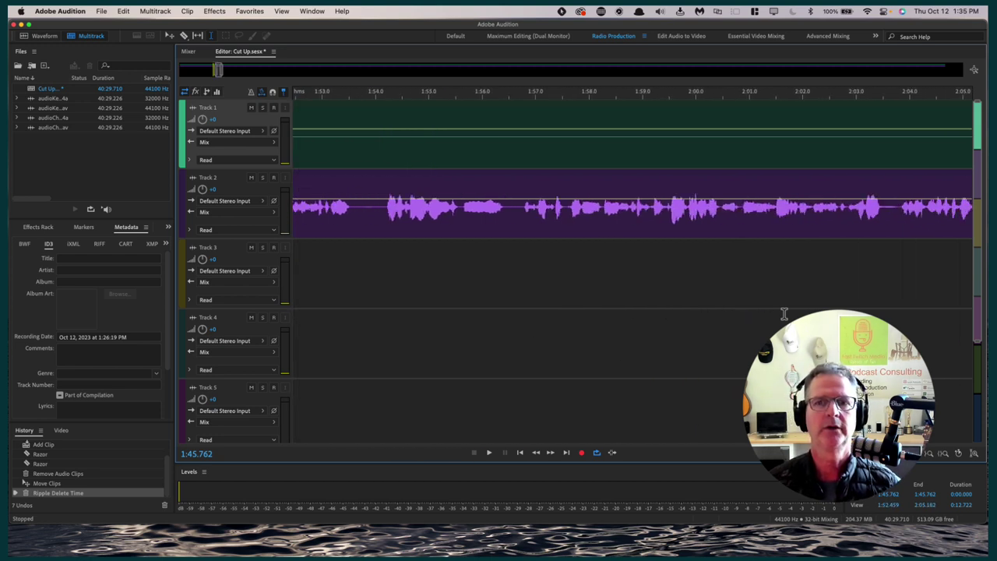
scroll(785, 315, "right", 10)
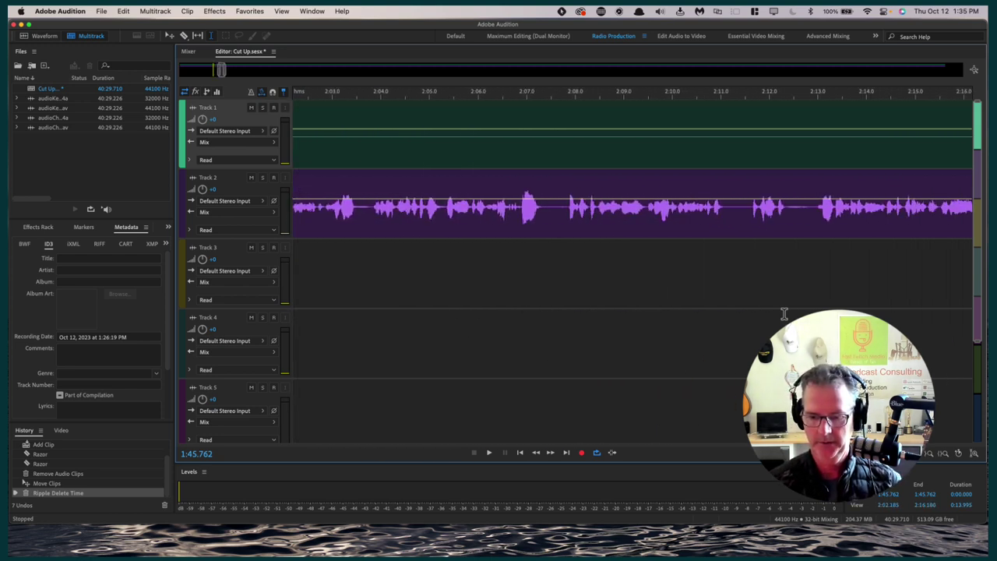
scroll(785, 314, "down", 6)
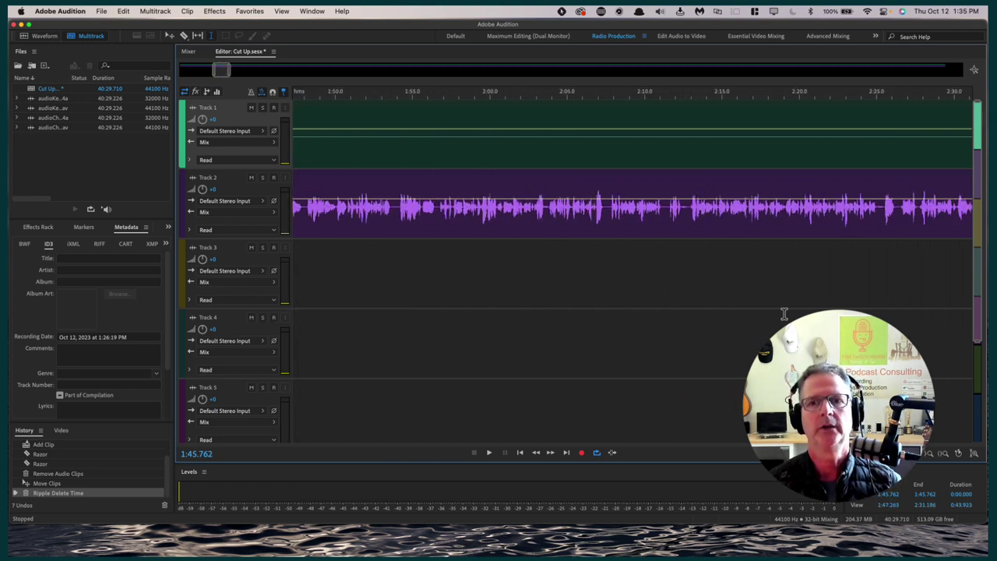
scroll(785, 314, "down", 3)
scroll(785, 314, "right", 20)
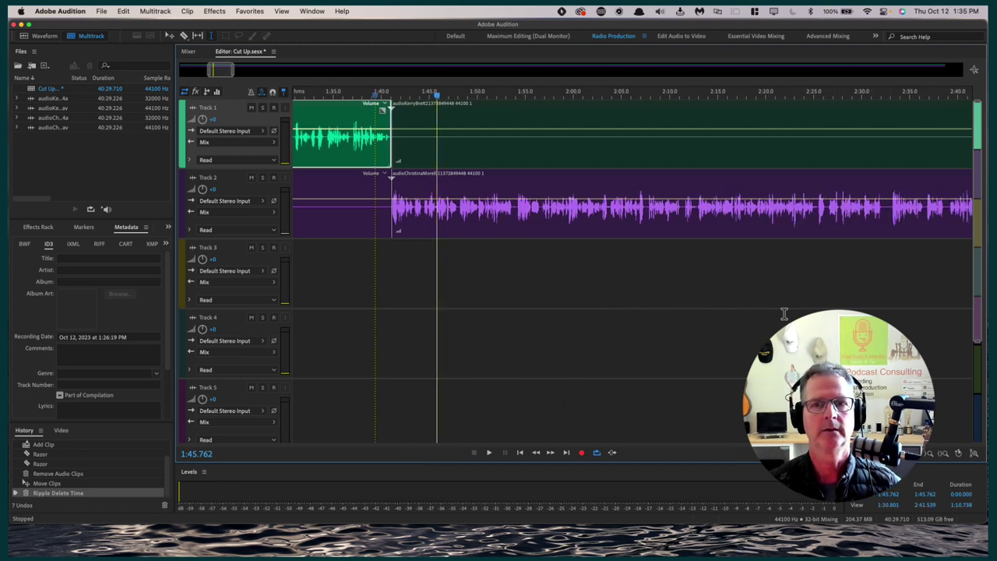
scroll(784, 314, "right", 3)
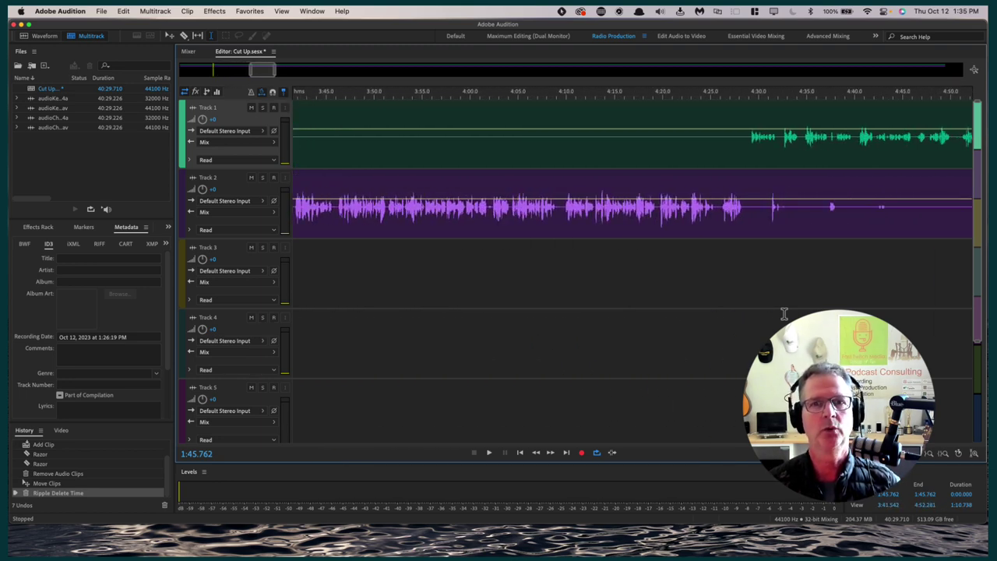
left_click(730, 120)
key("space")
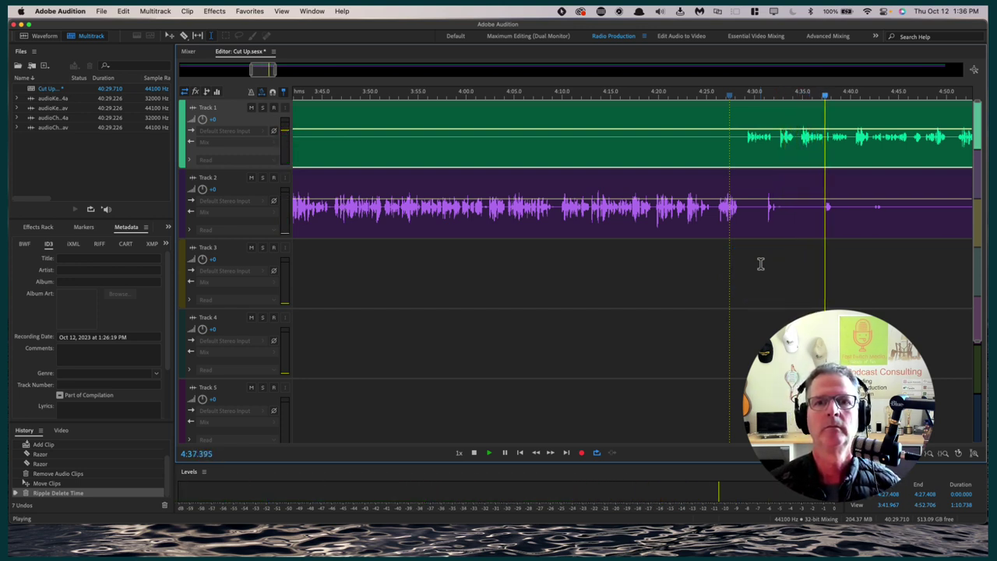
key("space")
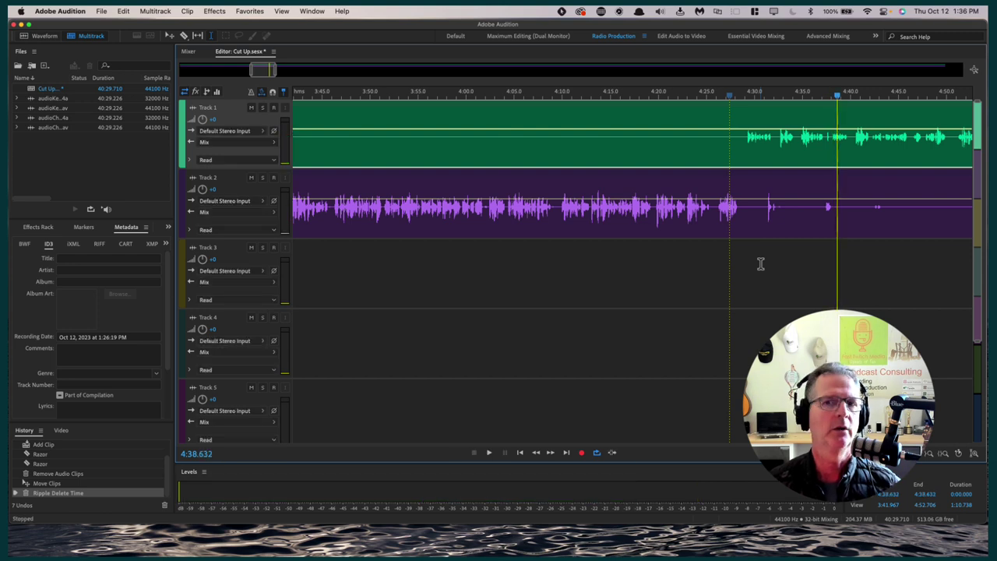
left_click(803, 111)
key("space")
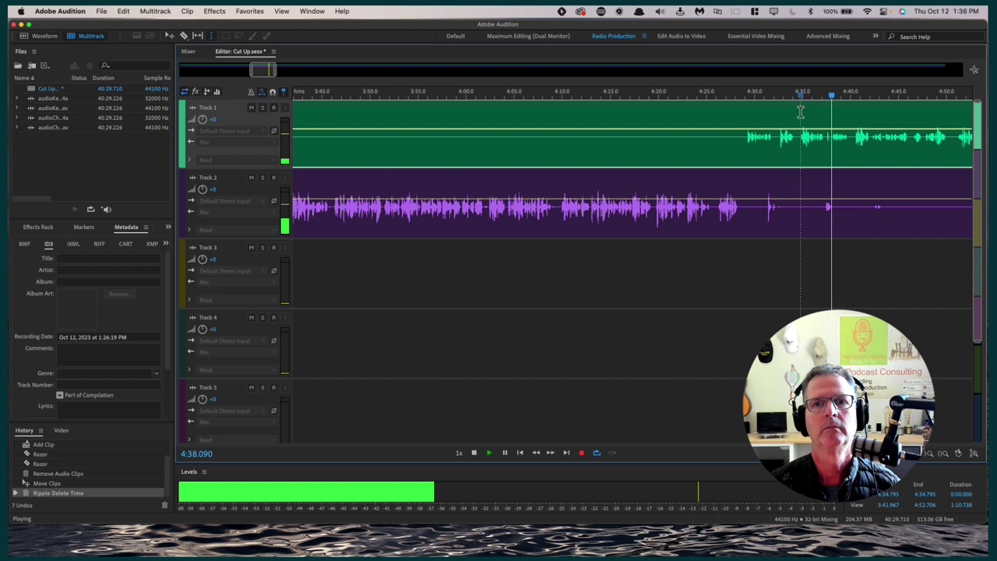
left_click(884, 172)
key("space")
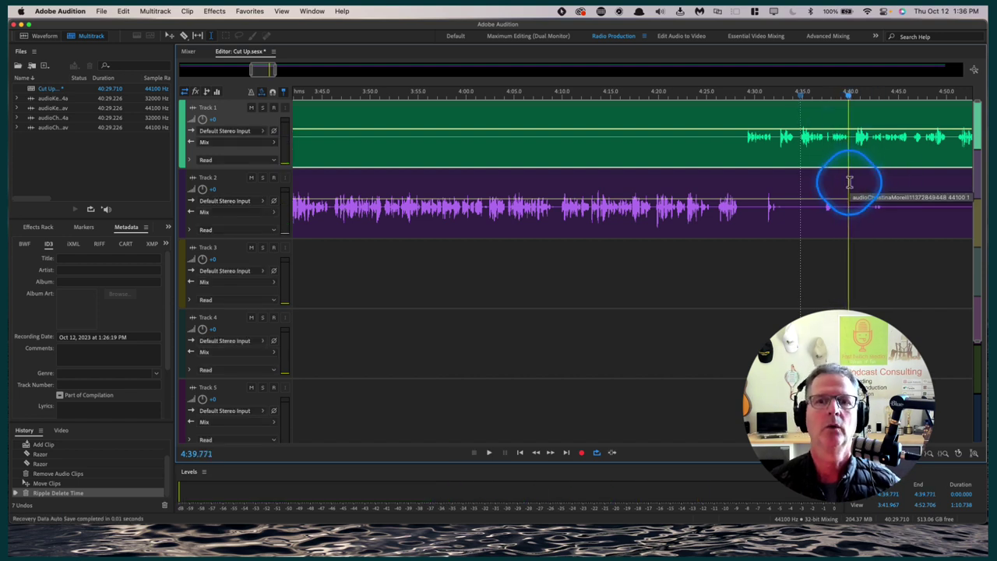
Silence the Track 2 crosstalk blip near 4:37 and play from 4:32.7 to check it.
left_click_drag(837, 184, 820, 190)
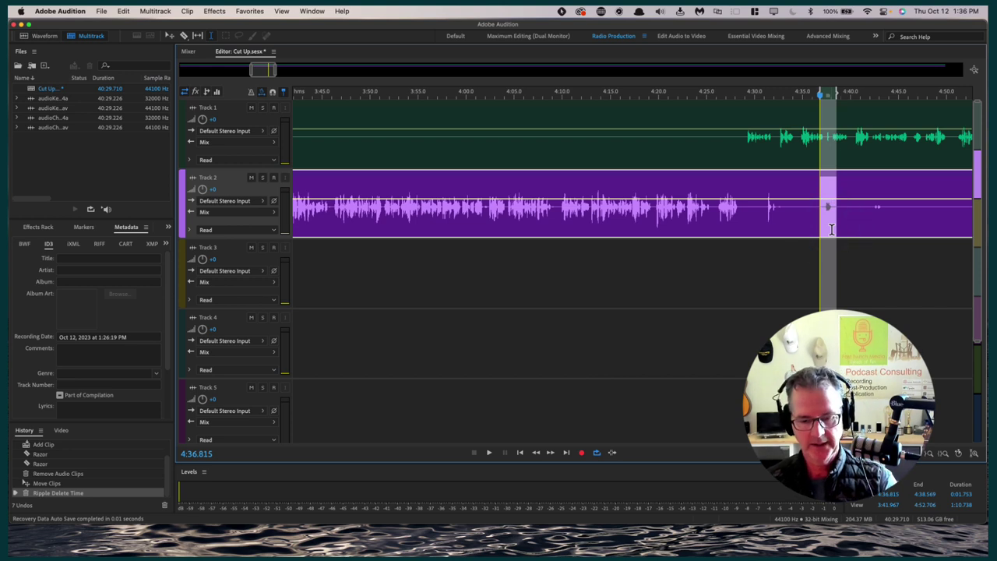
key("super+shift+l")
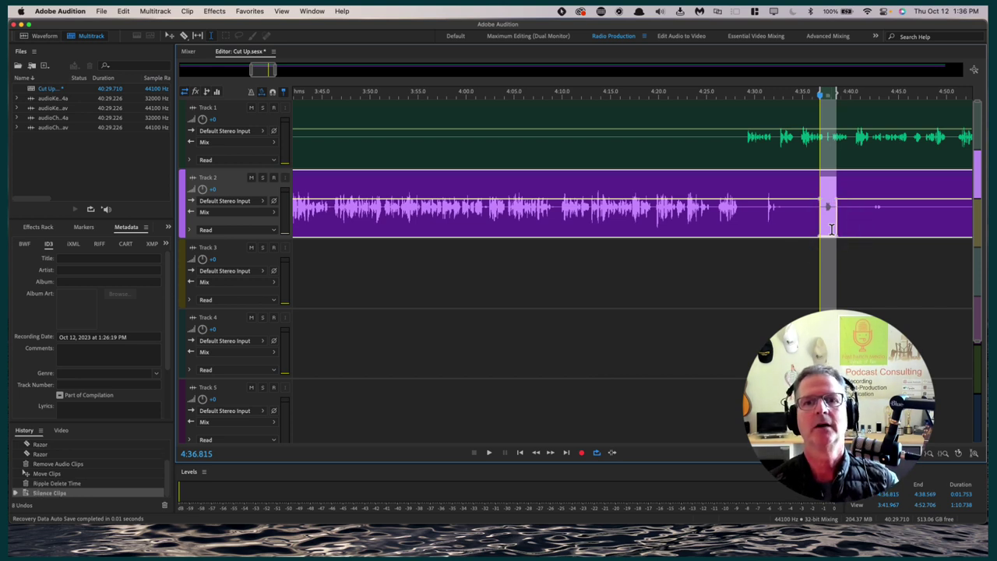
left_click(770, 200)
key("space")
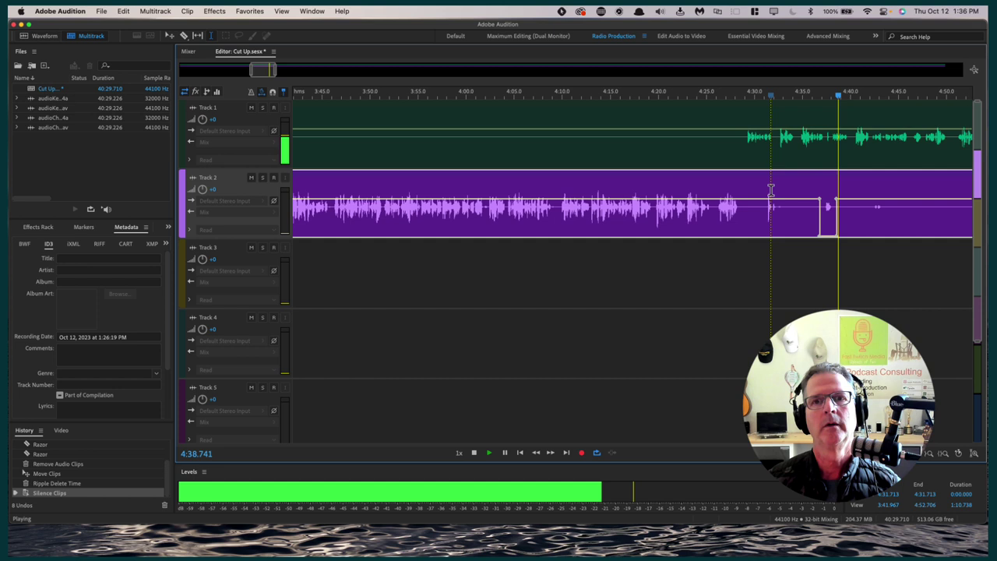
key("space")
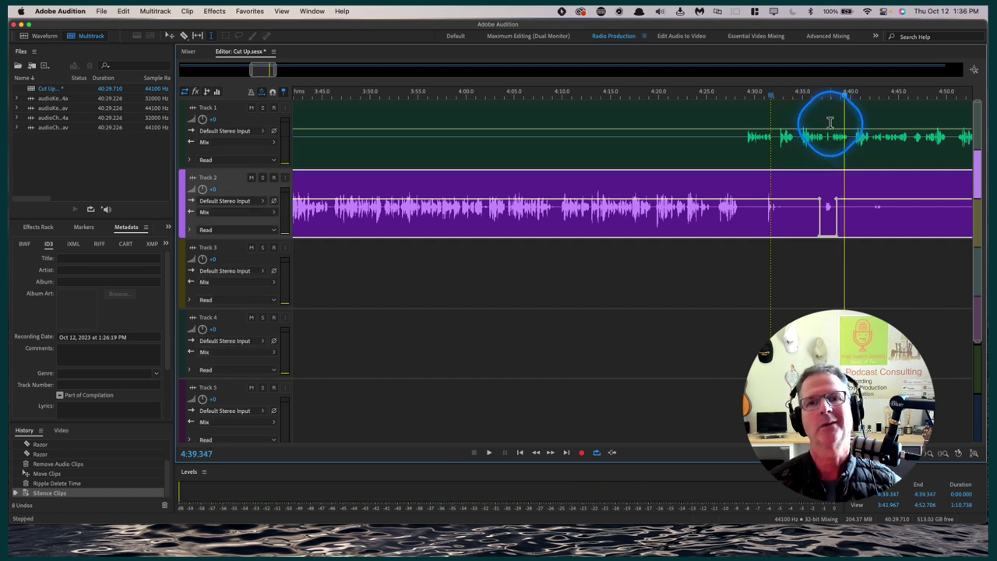
Silence the Track 1 overlap near 4:37, check it, then silence Track 2's blip near 4:42.
left_click_drag(832, 121, 825, 122)
key("Delete")
left_click(788, 115)
key("space")
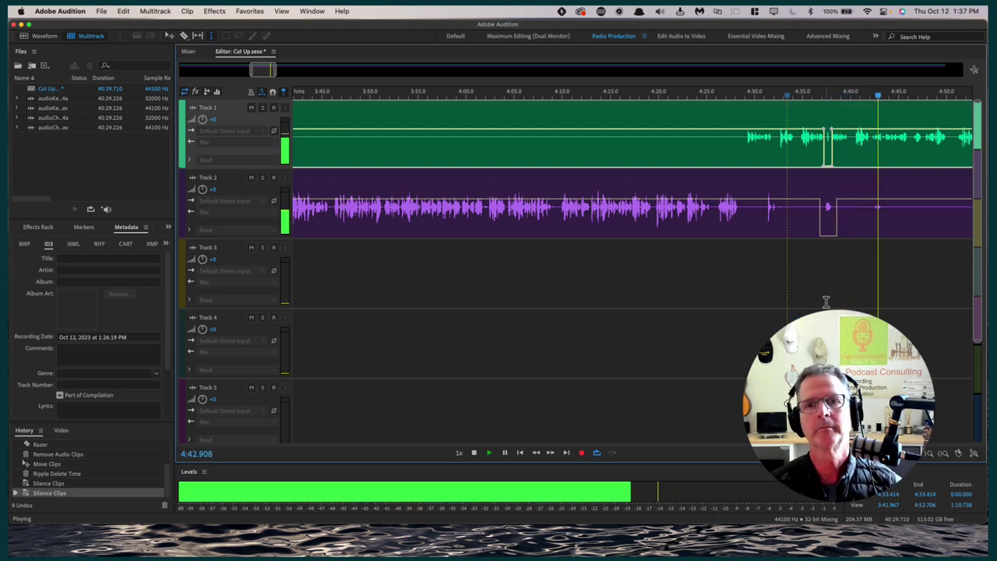
key("space")
left_click_drag(885, 196, 869, 196)
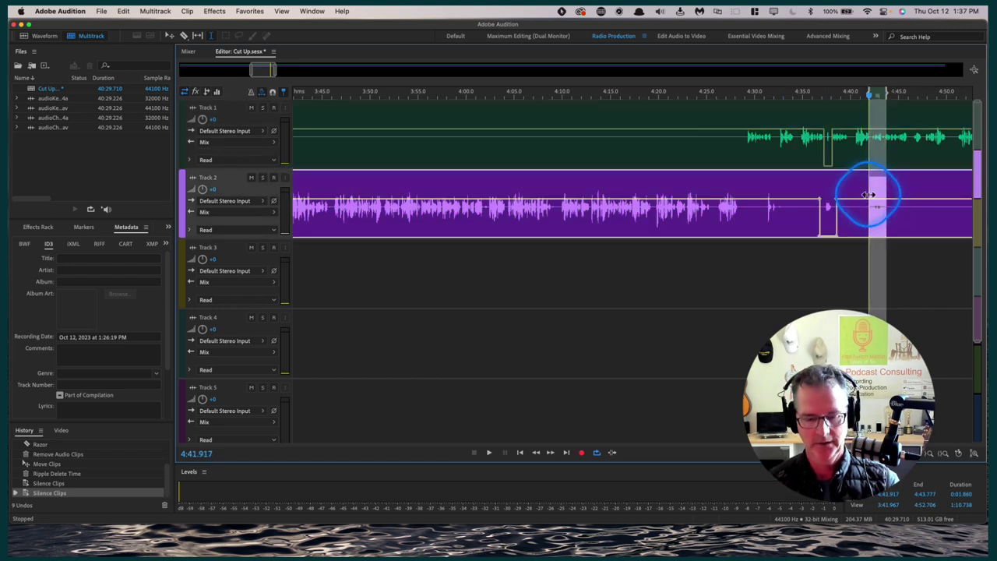
key("super+shift+s")
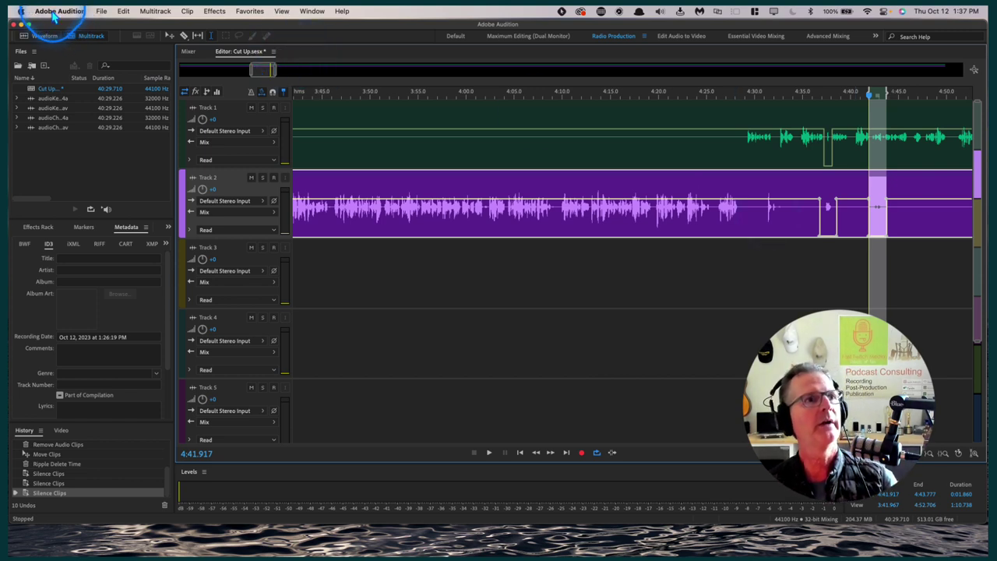
Search Help for 'key' to open the Keyboard Shortcuts settings.
left_click(343, 12)
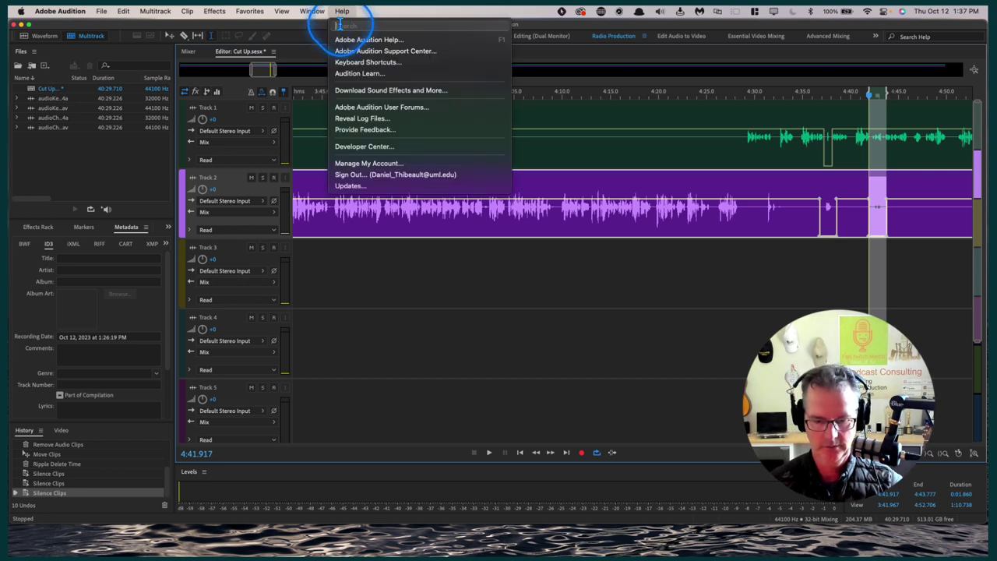
type("key")
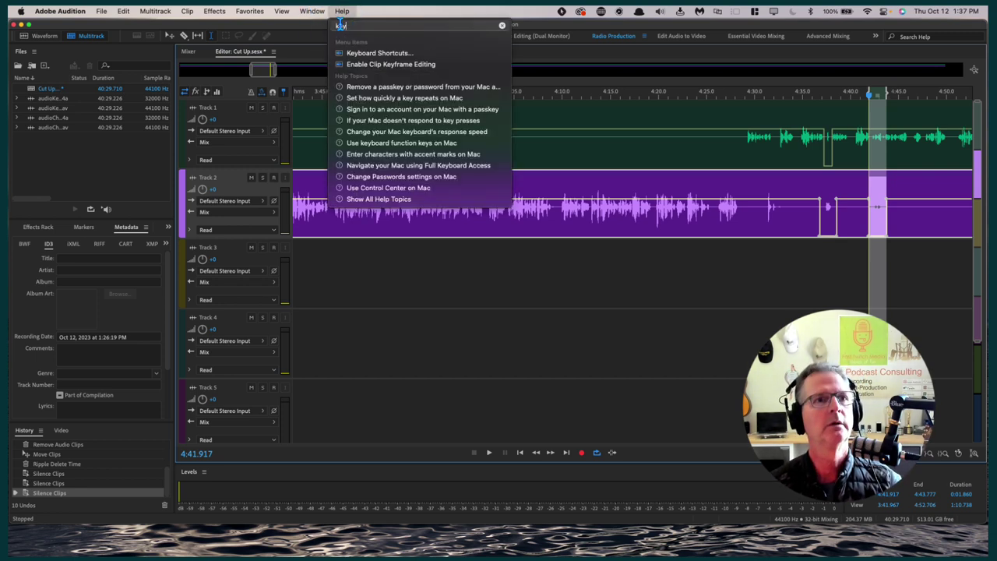
left_click(357, 52)
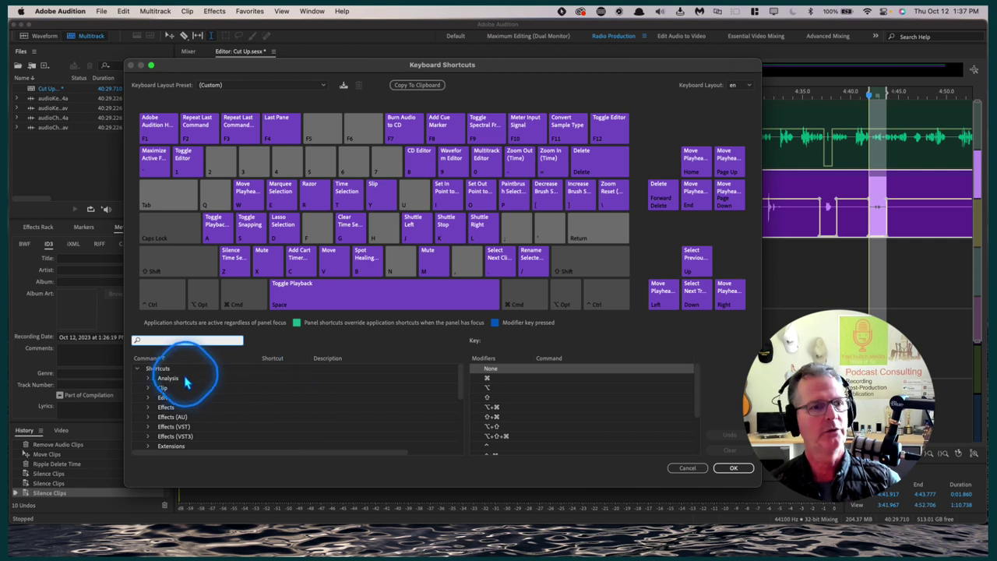
Expand the Clip commands and select the shortcut for Silence Time Selection in Selected Clips.
scroll(184, 390, "down", 4)
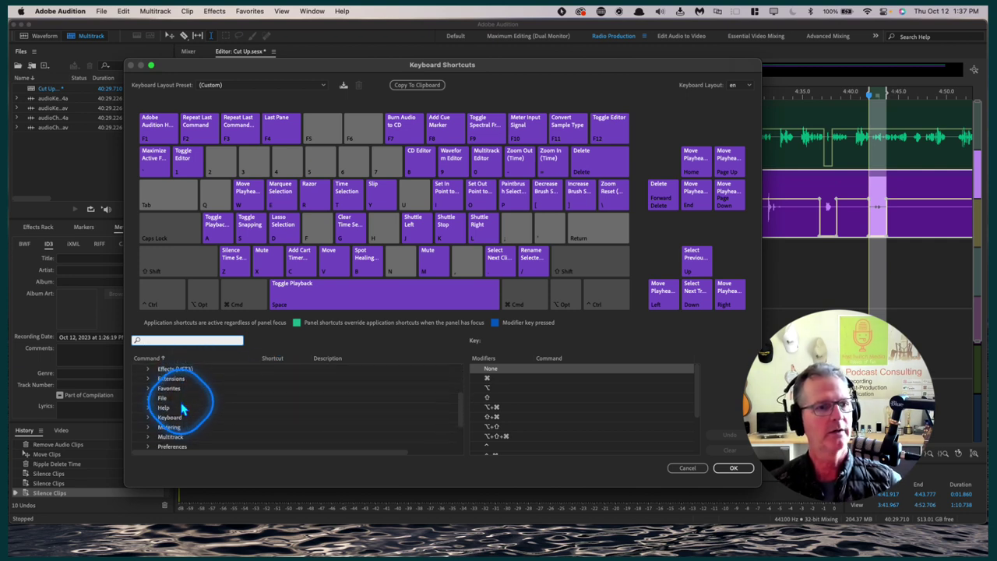
scroll(184, 409, "down", 3)
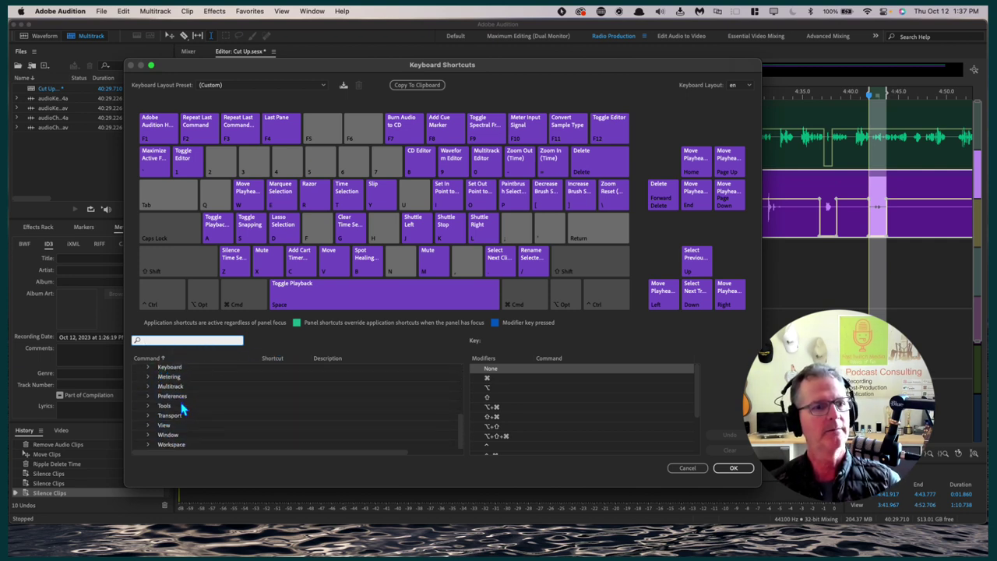
left_click(208, 426)
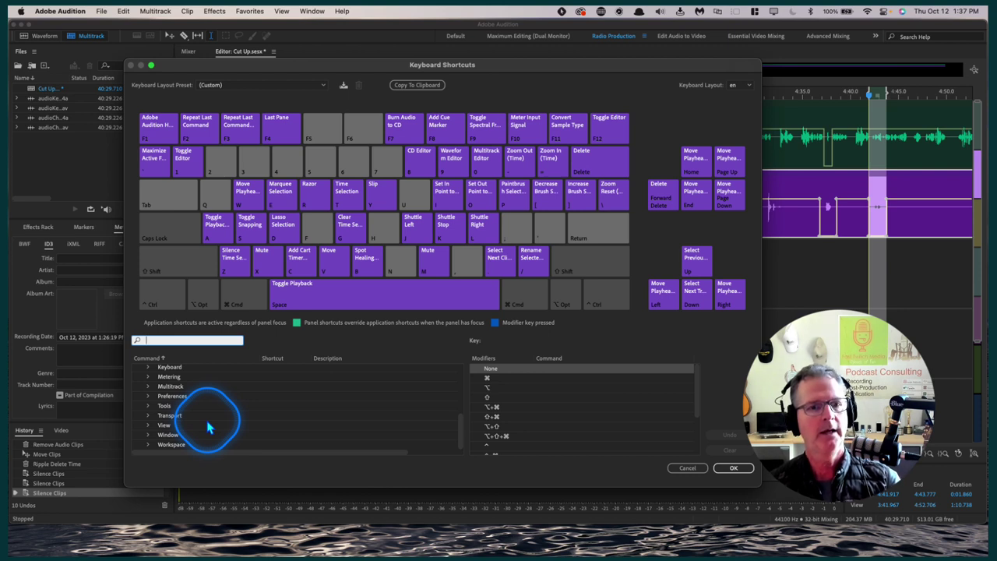
left_click(460, 430)
left_click_drag(460, 431, 450, 379)
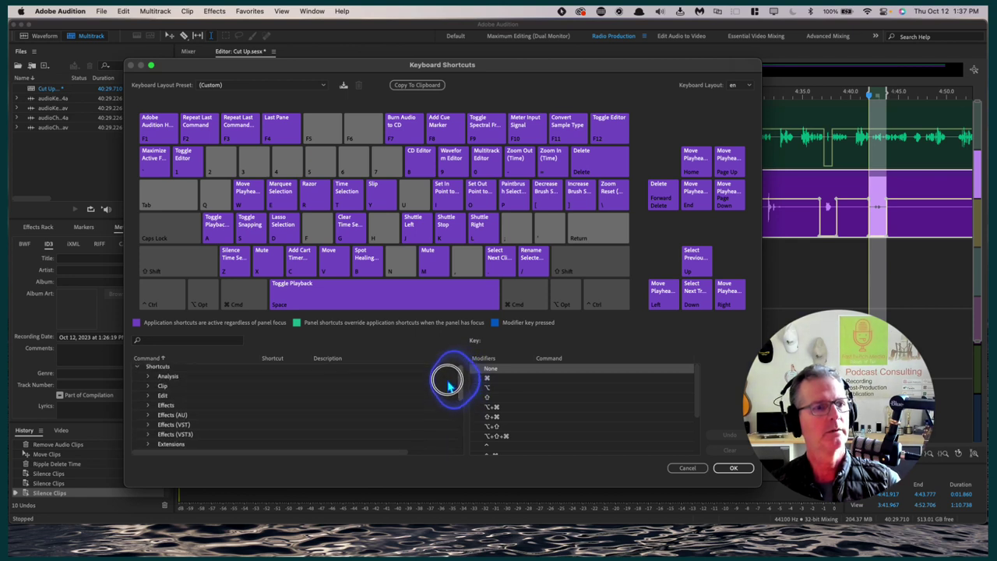
left_click(142, 386)
left_click(148, 388)
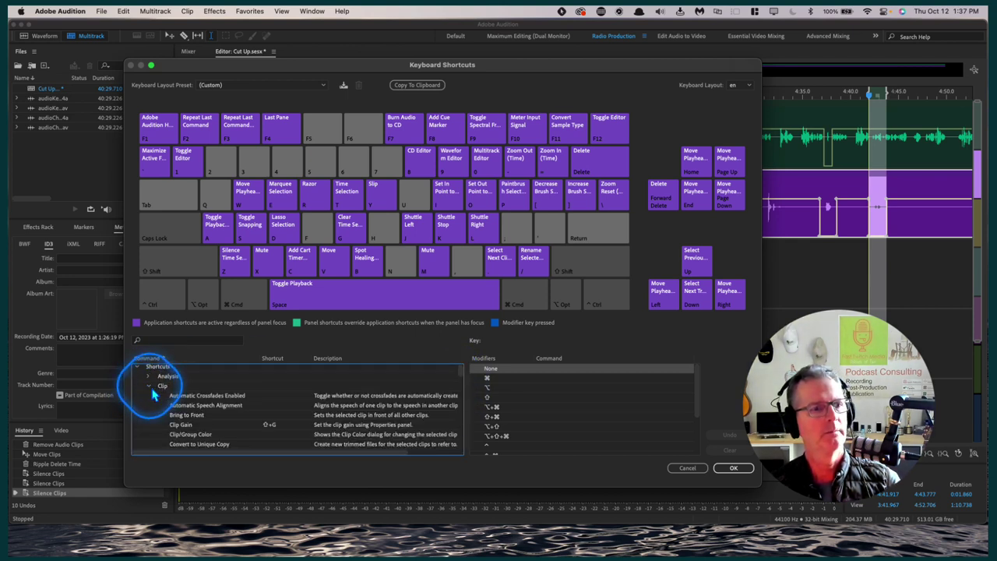
left_click_drag(460, 369, 463, 423)
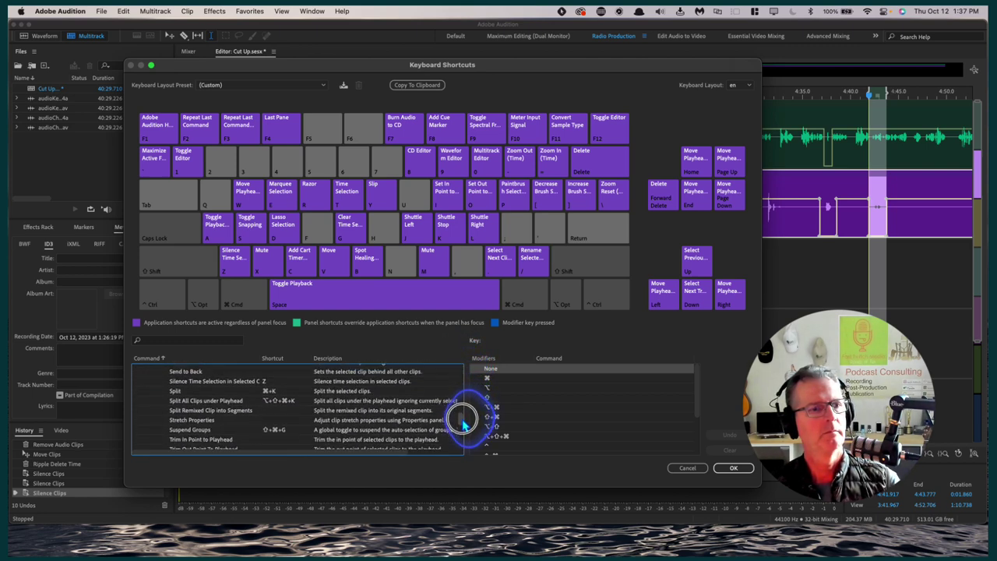
left_click(267, 382)
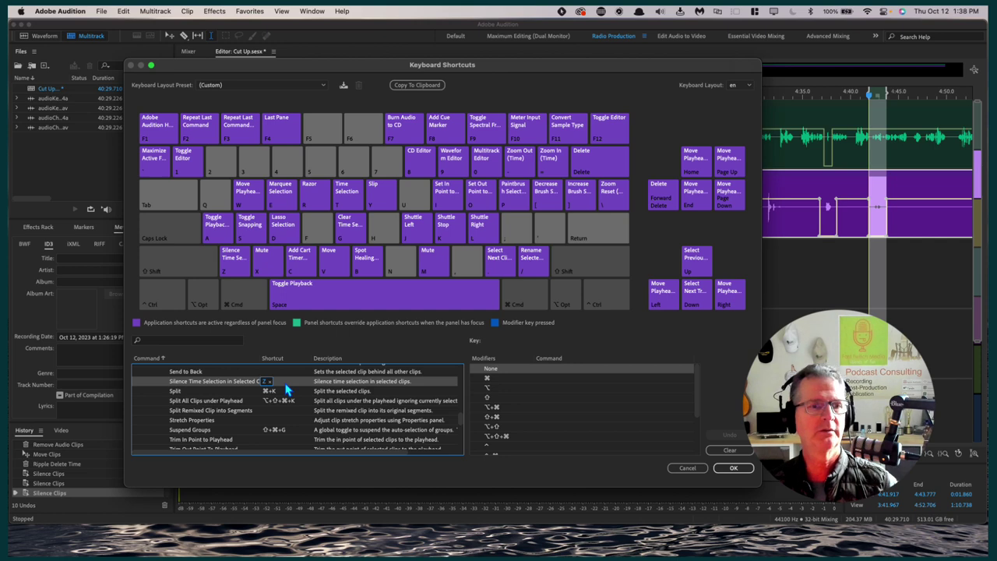
Close Keyboard Shortcuts and undo Track 2's silencing across 4:41.917–4:43.777.
left_click(733, 467)
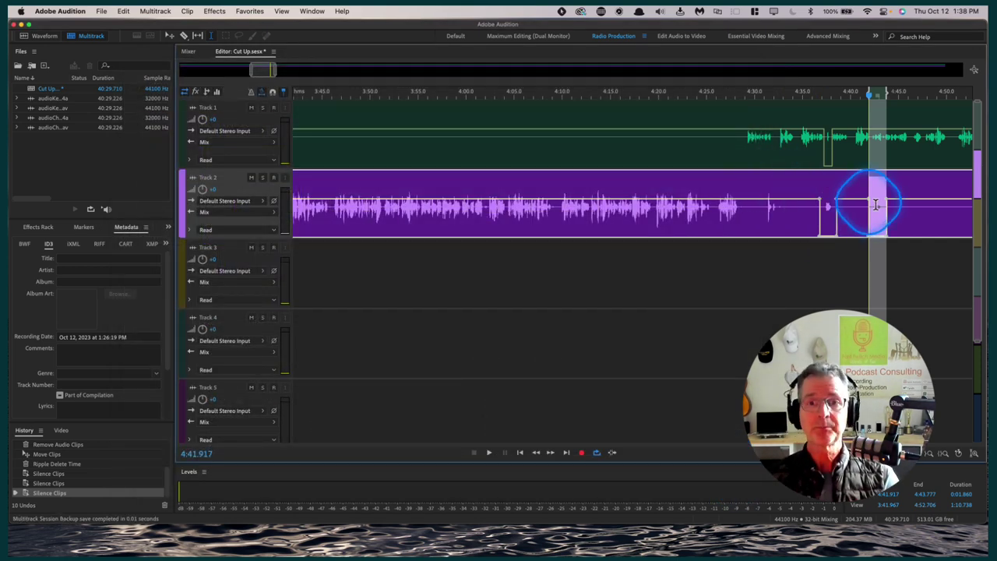
left_click(908, 247)
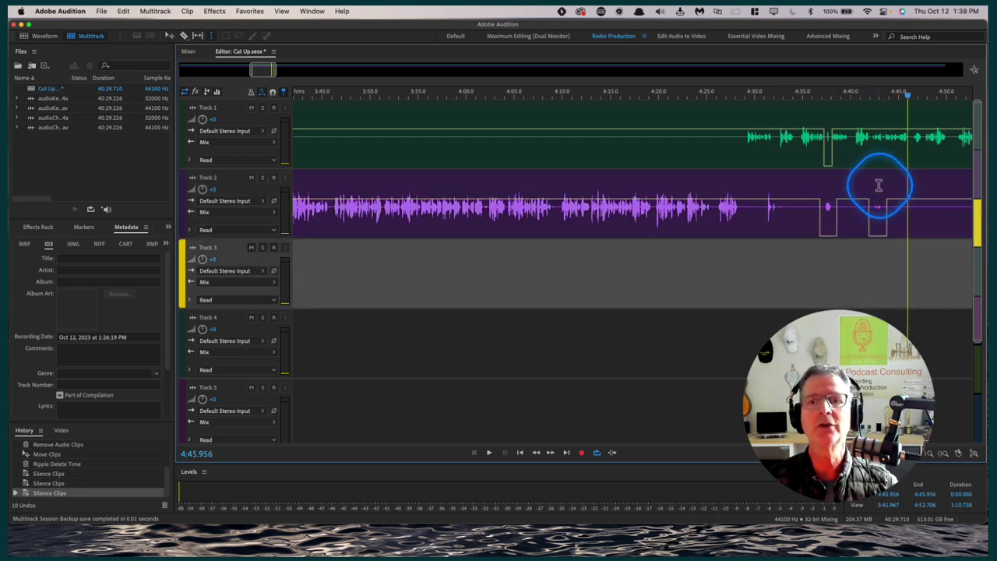
key("super+z")
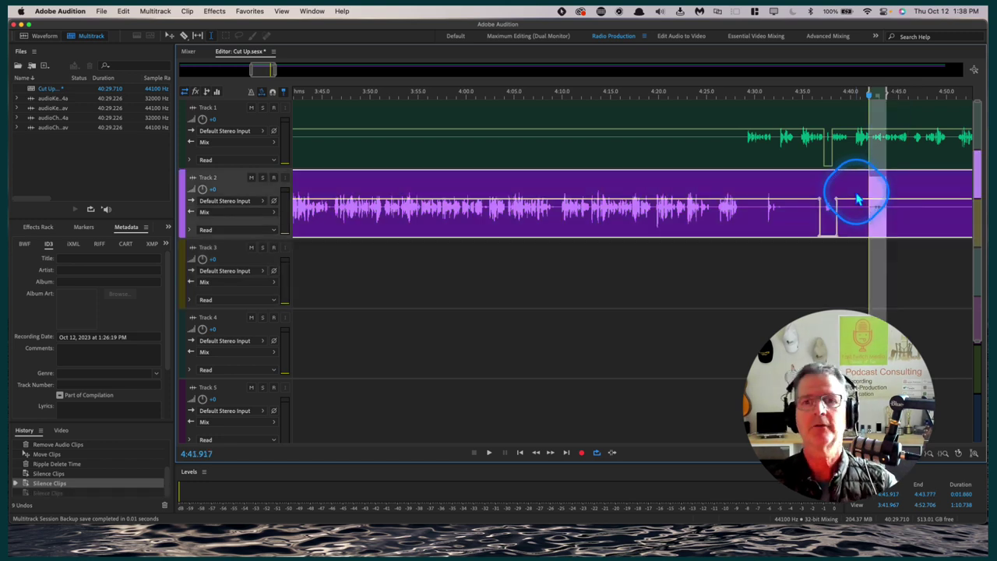
Add volume keyframes around Track 2's blemish near 4:42 and pull the volume down.
left_click(168, 36)
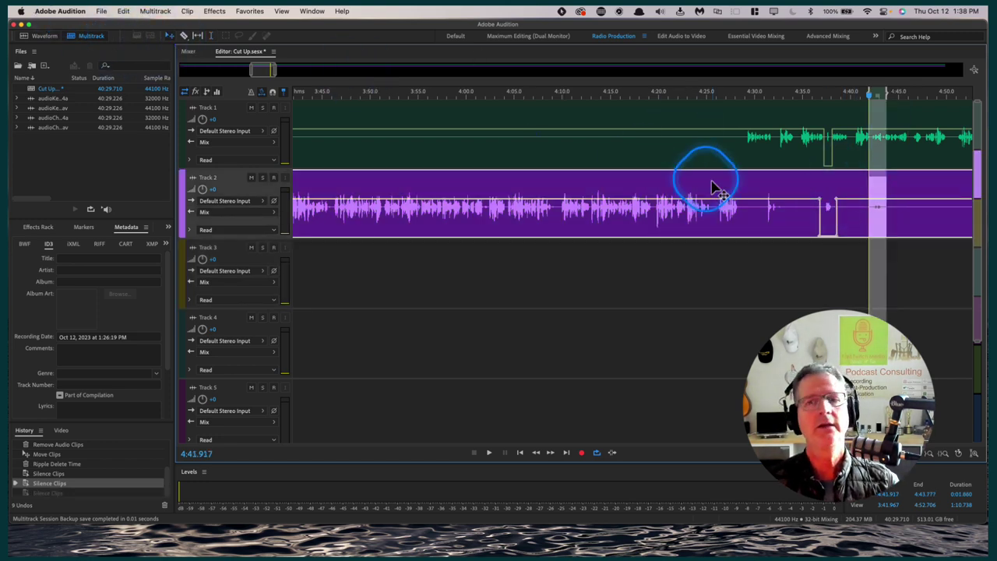
left_click(871, 201)
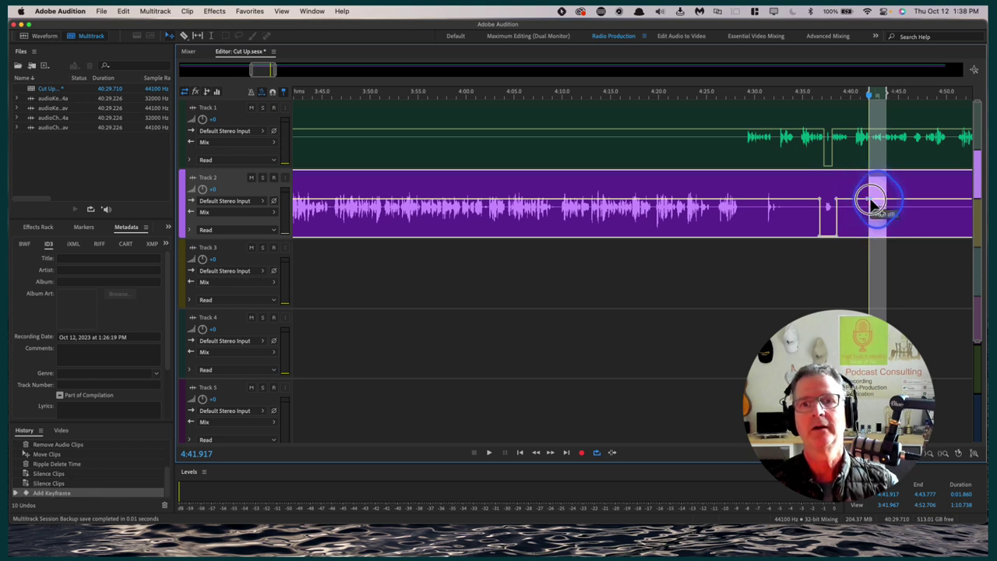
left_click(890, 206)
left_click(887, 202)
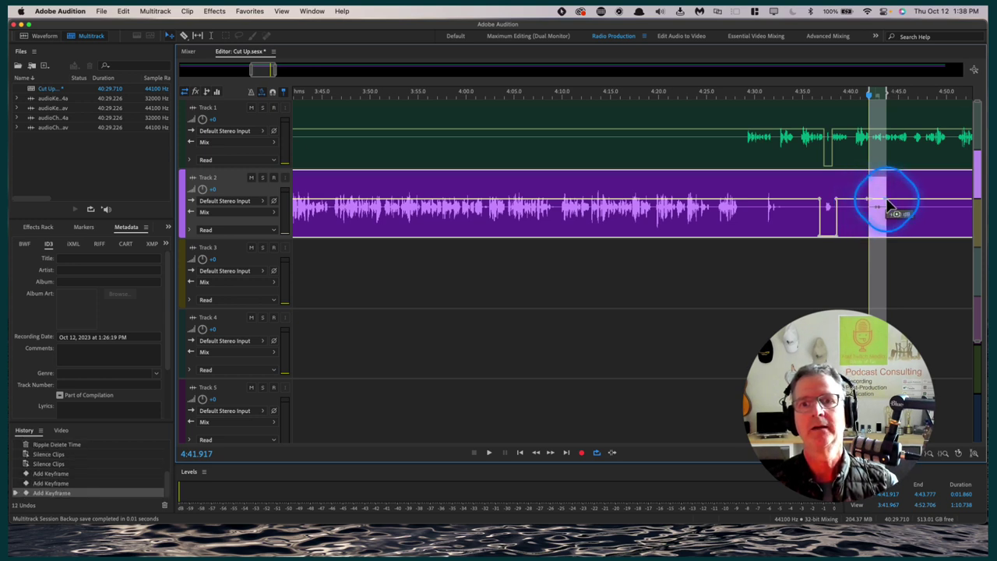
left_click(890, 200)
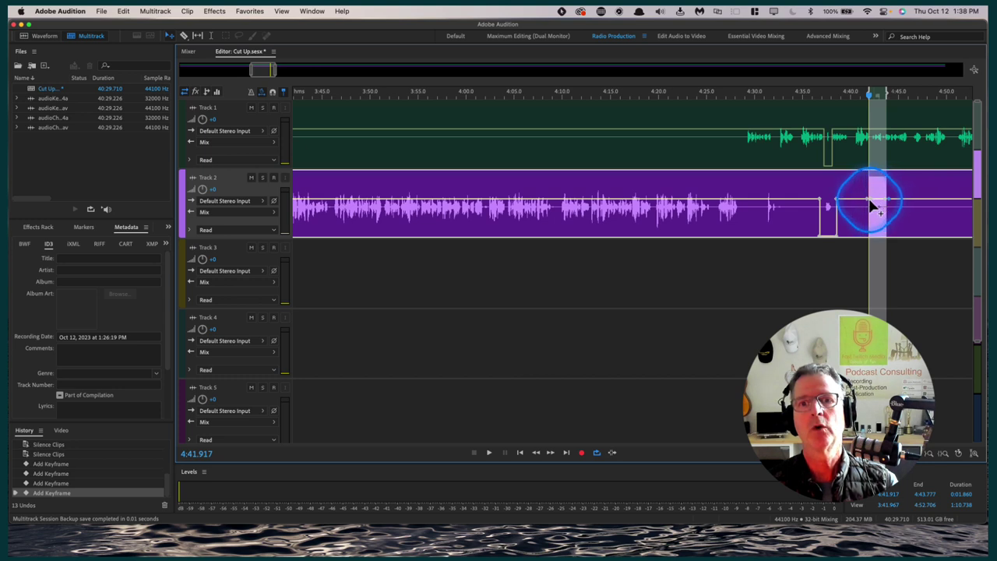
left_click(871, 200)
left_click_drag(870, 204, 884, 237)
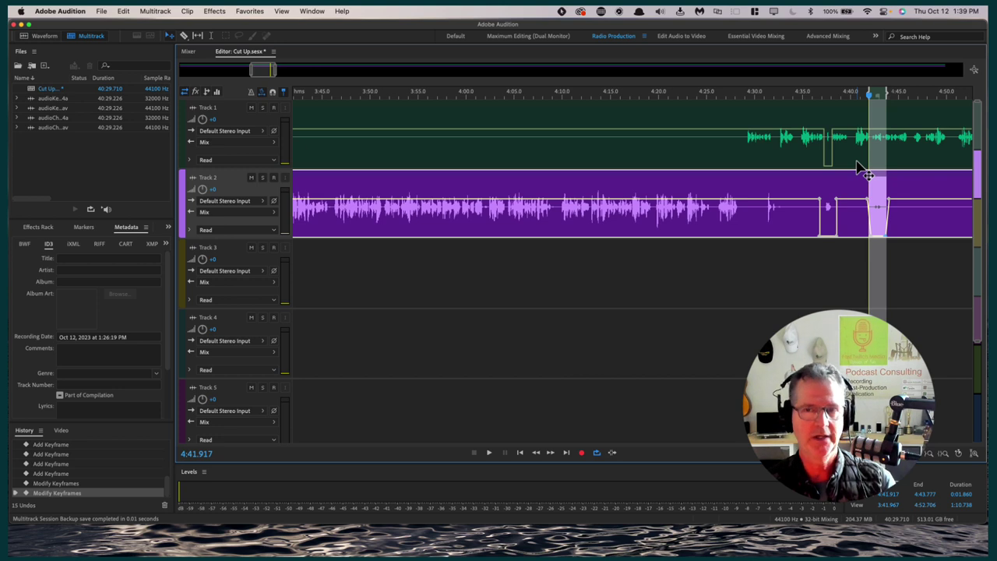
Undo the volume dip and reselect the Track 2 clip.
left_click(827, 183)
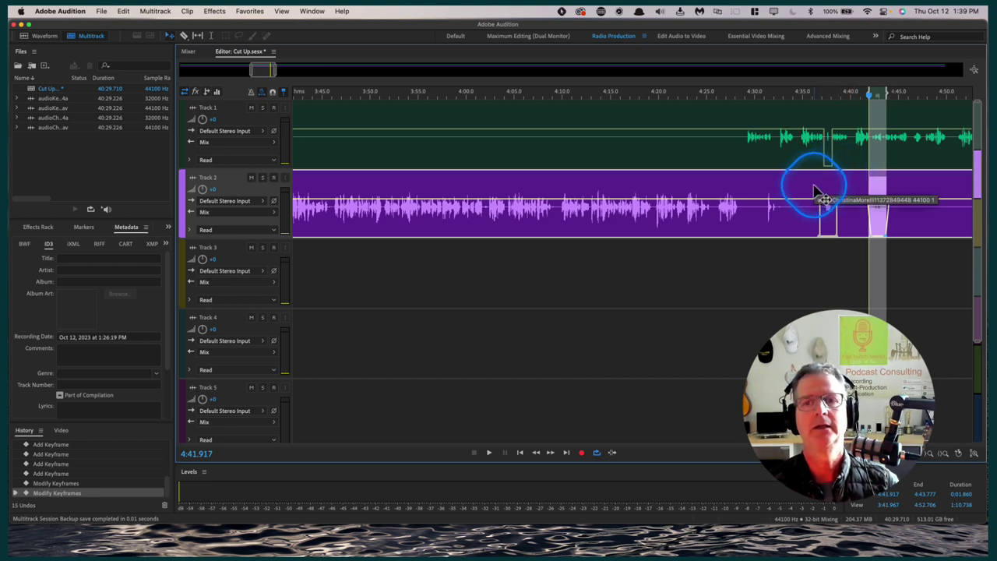
key("super+z")
key("super+z")
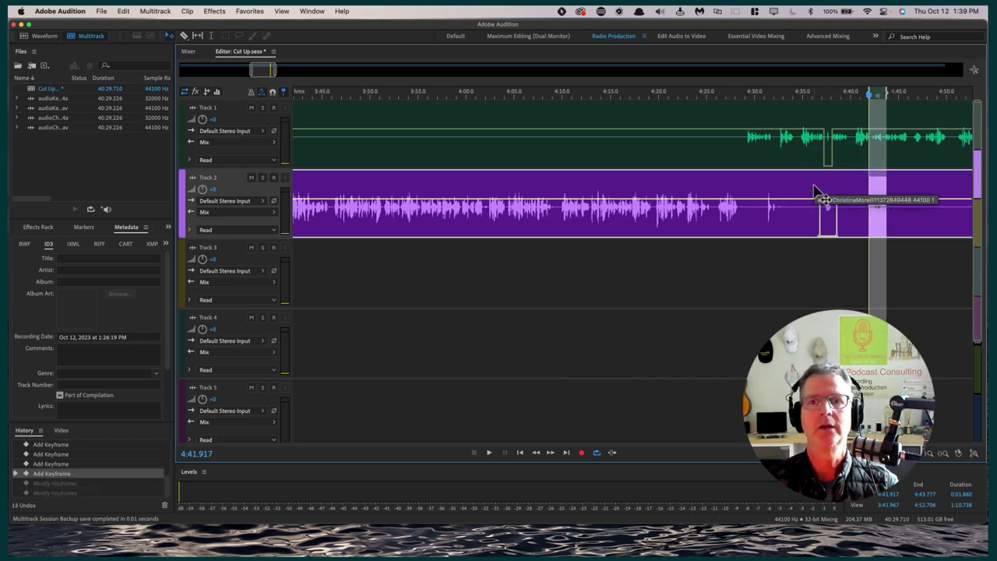
left_click(863, 266)
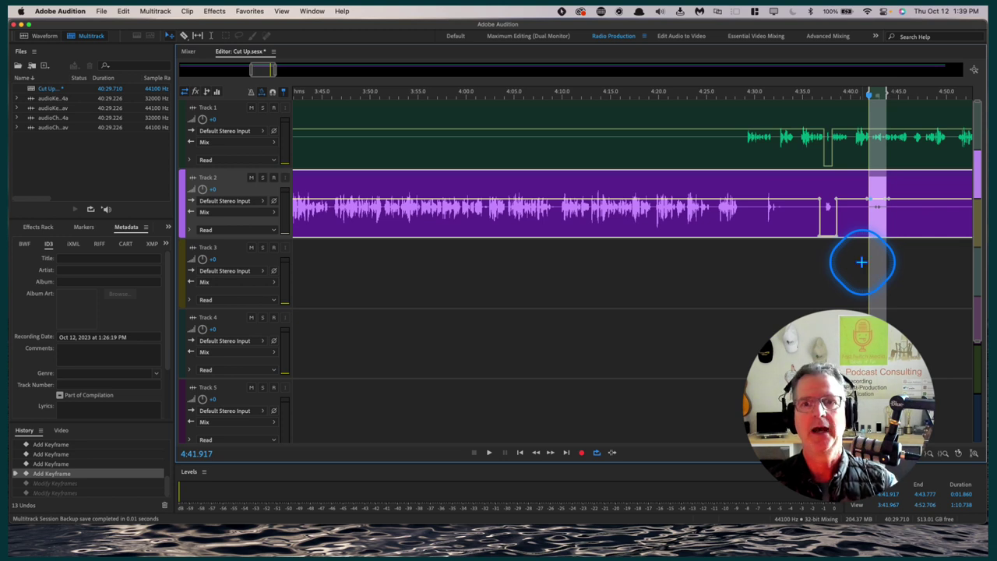
left_click(862, 263)
left_click(877, 185)
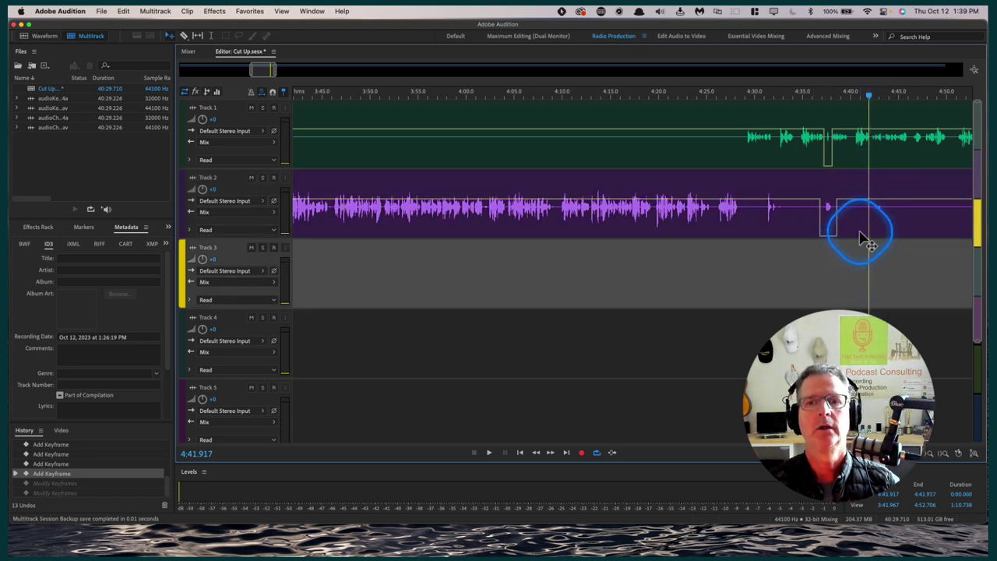
Silence Track 2's clip from 4:41.598 to 4:43.777, then play from just before the edit.
left_click(211, 36)
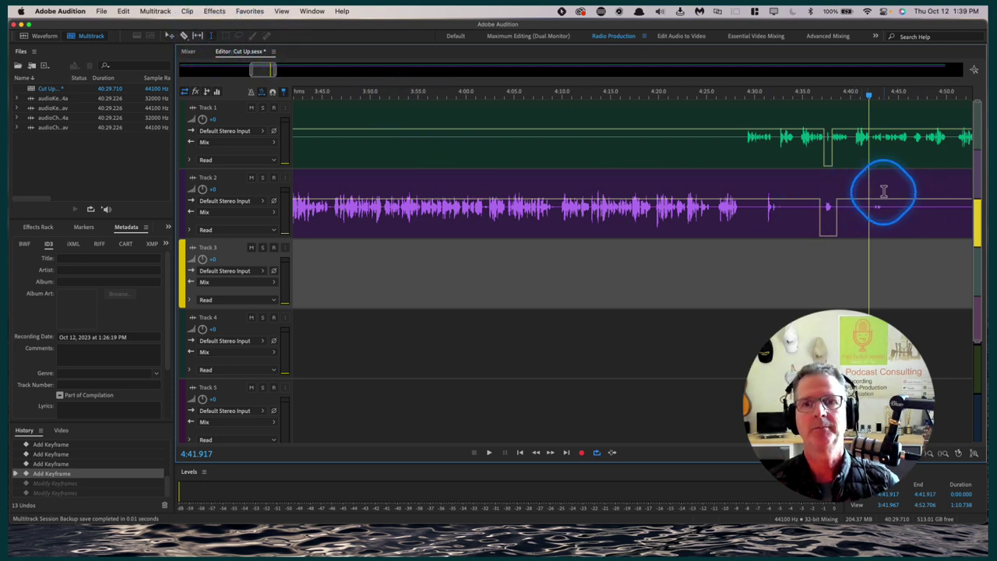
left_click(887, 191)
left_click_drag(887, 191, 865, 190)
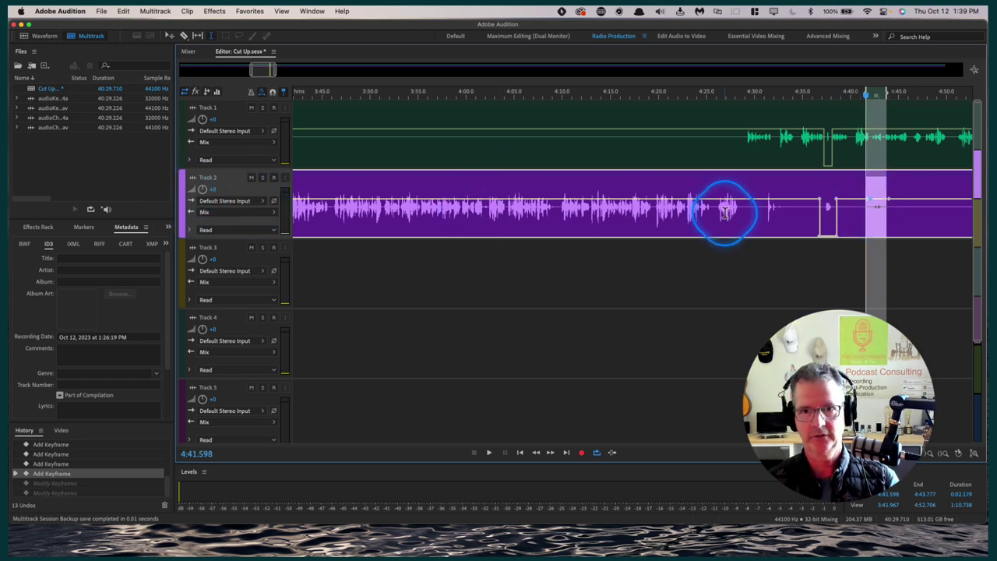
left_click(187, 11)
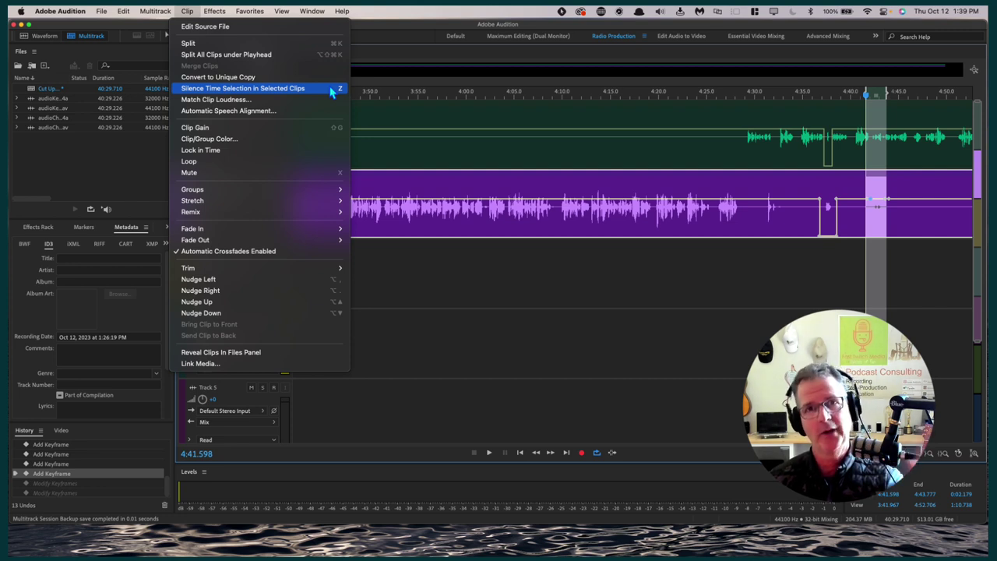
left_click(263, 91)
left_click(832, 267)
key("space")
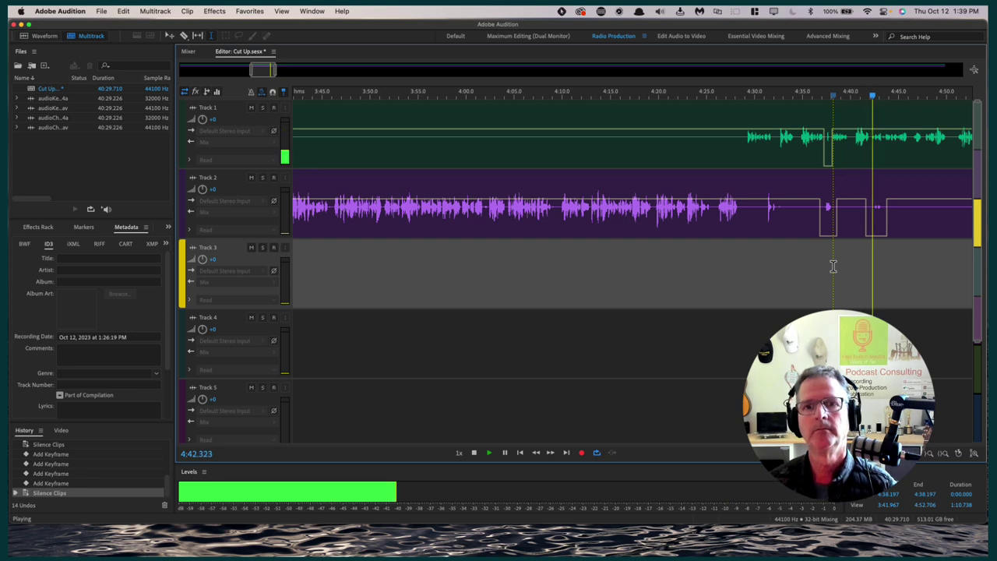
Stop playback at 4:44.227, just past Track 2's silenced 4:41.598–4:43.777 stretch.
key("space")
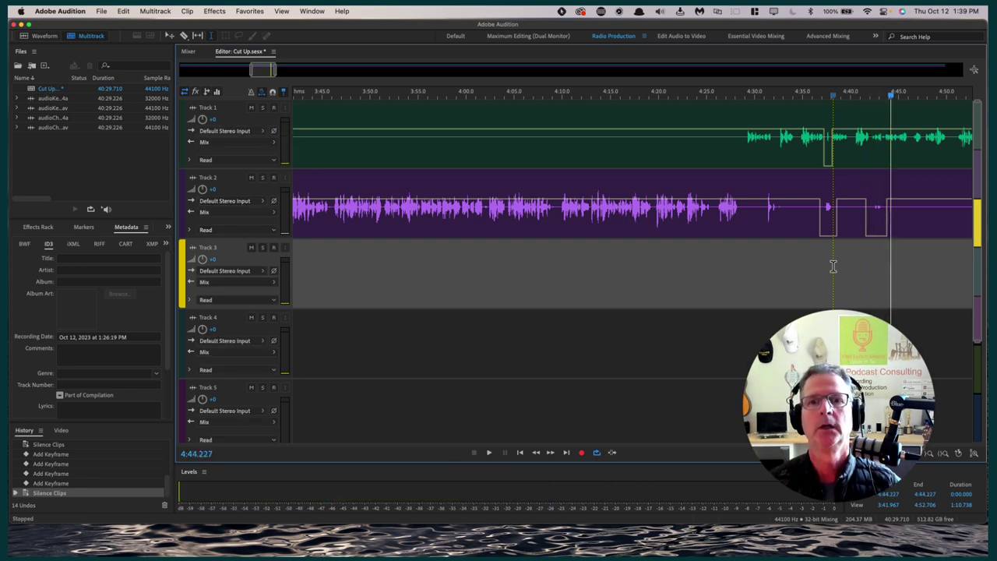